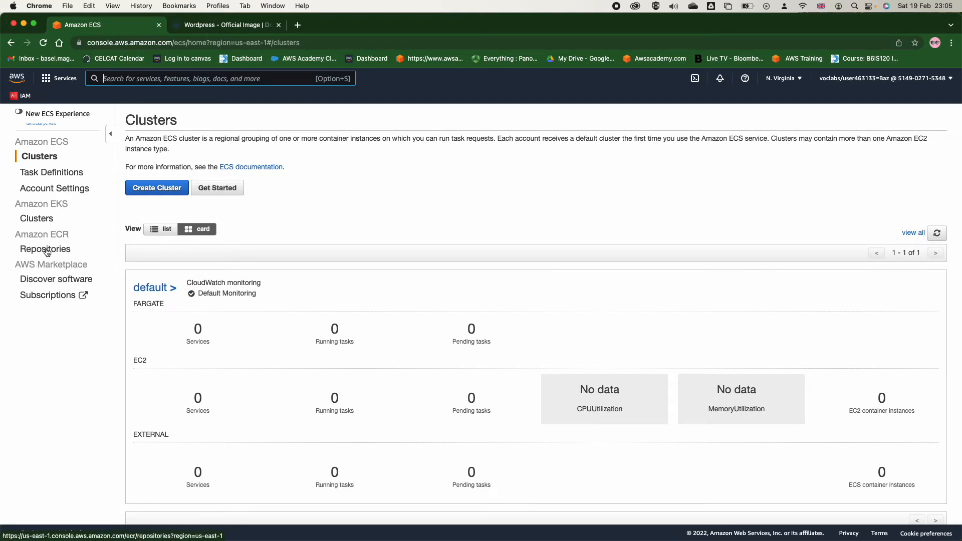
{"action": "left_click", "coordinate": [184, 24]}
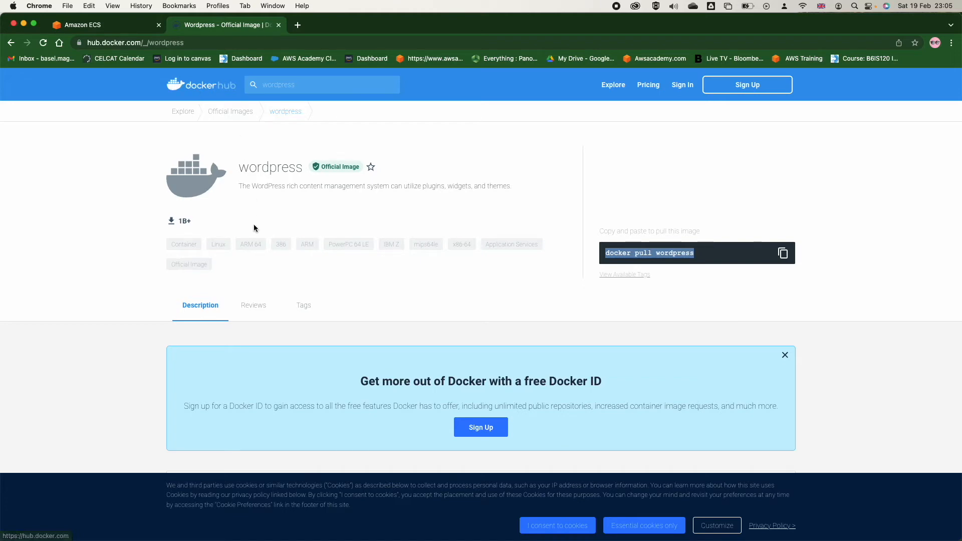
{"action": "scroll", "coordinate": [254, 224], "scroll_direction": "down", "scroll_amount": 5}
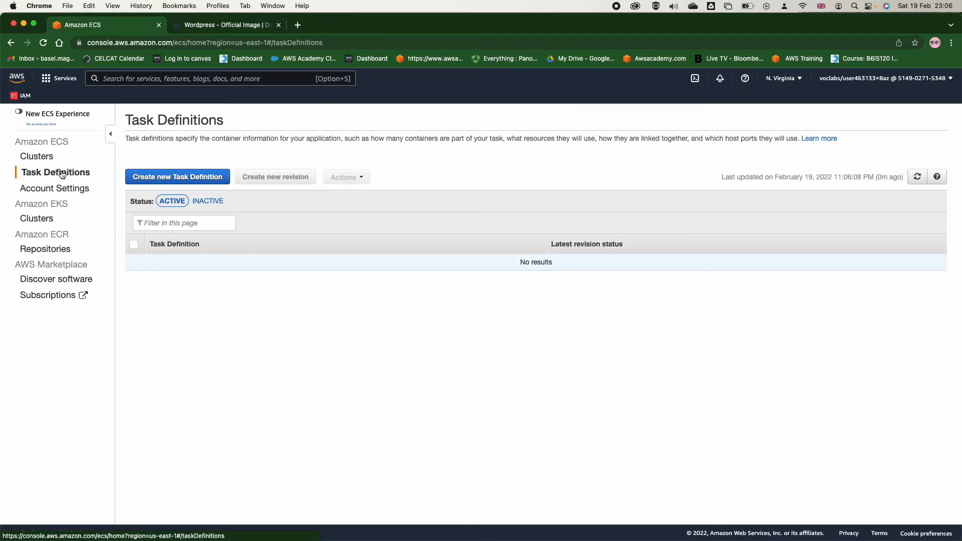
Start a new task definition with EC2 launch type compatibility and proceed to its task and container configuration
{"action": "left_click", "coordinate": [154, 183]}
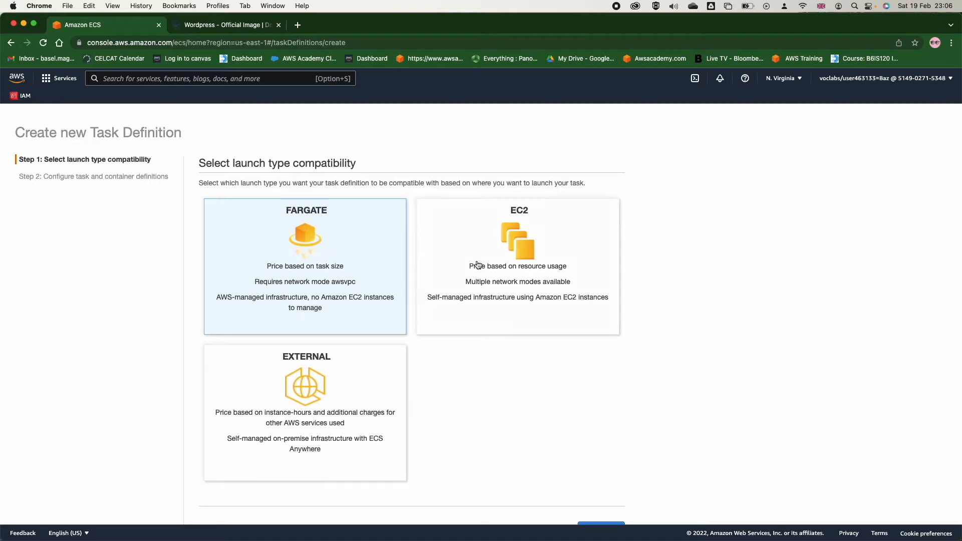
{"action": "left_click", "coordinate": [519, 275]}
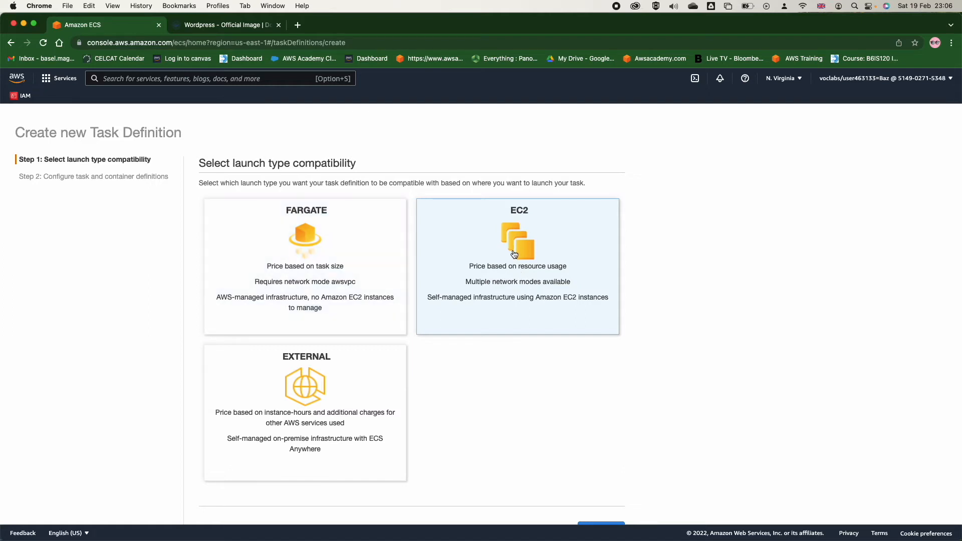
{"action": "left_click", "coordinate": [514, 255]}
{"action": "scroll", "coordinate": [513, 256], "scroll_direction": "down", "scroll_amount": 1}
{"action": "left_click", "coordinate": [598, 504]}
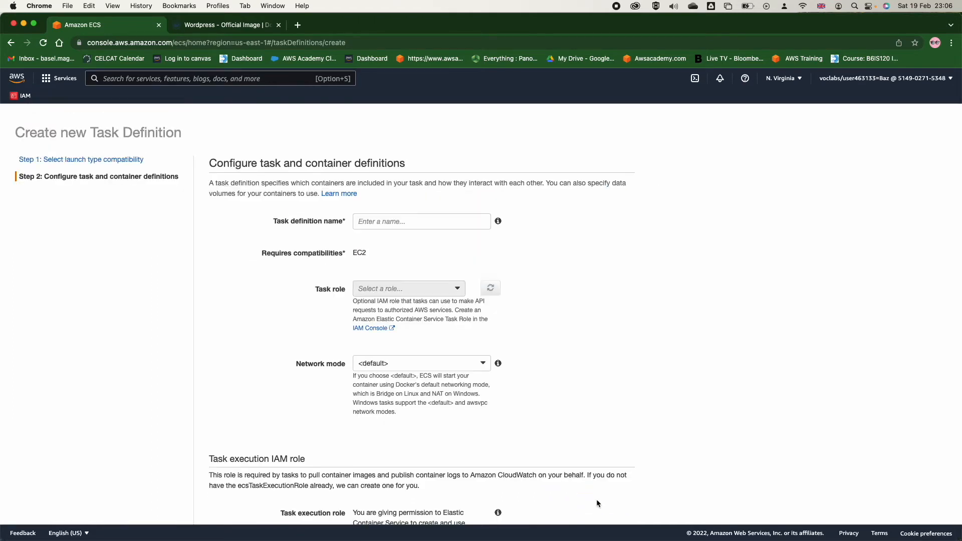
Name the task definition "first task" and start adding a container to it
{"action": "left_click", "coordinate": [372, 223]}
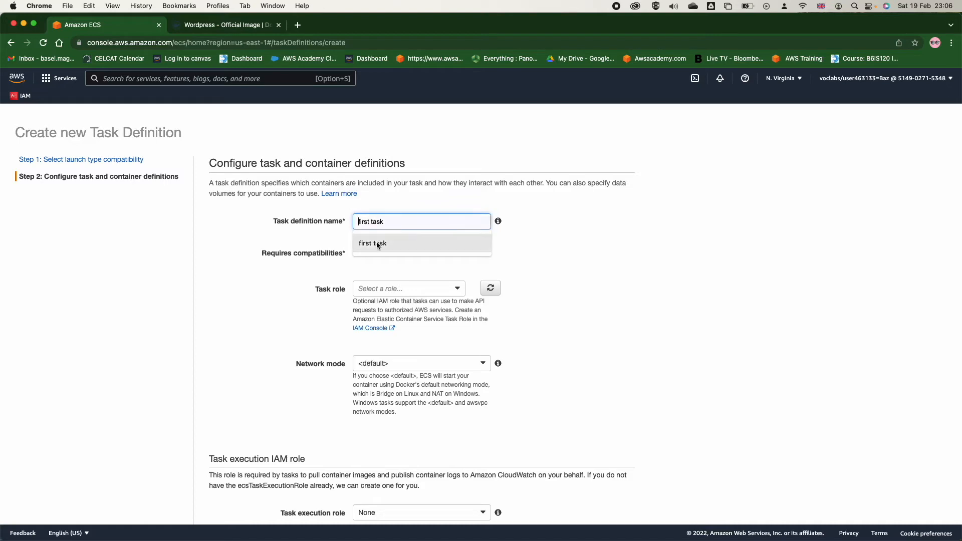
{"action": "left_click", "coordinate": [371, 245]}
{"action": "scroll", "coordinate": [393, 300], "scroll_direction": "down", "scroll_amount": 1}
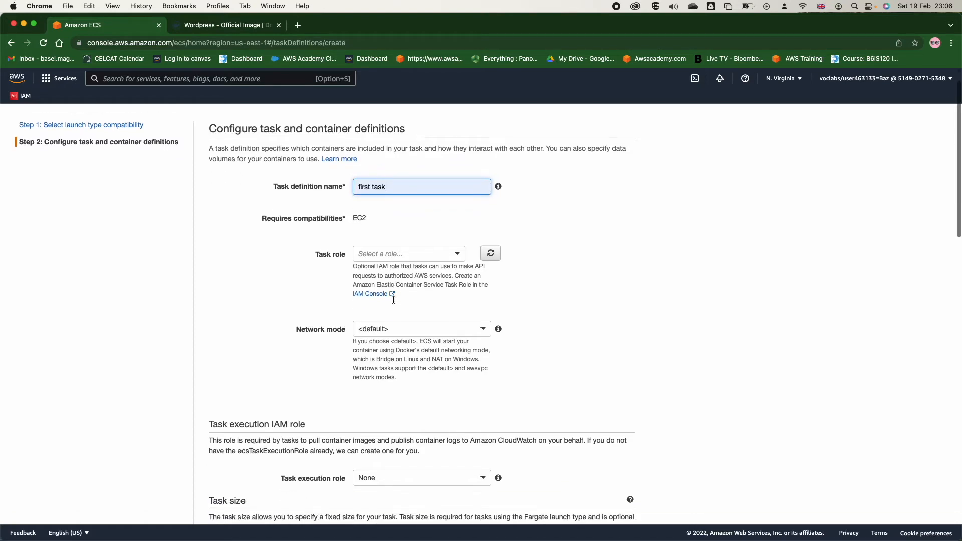
{"action": "scroll", "coordinate": [391, 324], "scroll_direction": "down", "scroll_amount": 8}
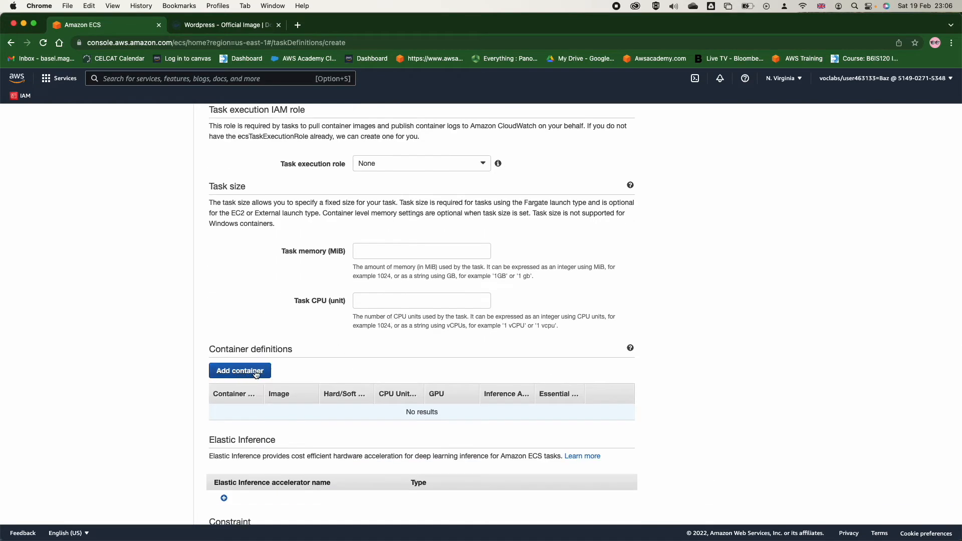
{"action": "left_click", "coordinate": [224, 375]}
{"action": "scroll", "coordinate": [533, 349], "scroll_direction": "down", "scroll_amount": 3}
{"action": "scroll", "coordinate": [533, 351], "scroll_direction": "up", "scroll_amount": 3}
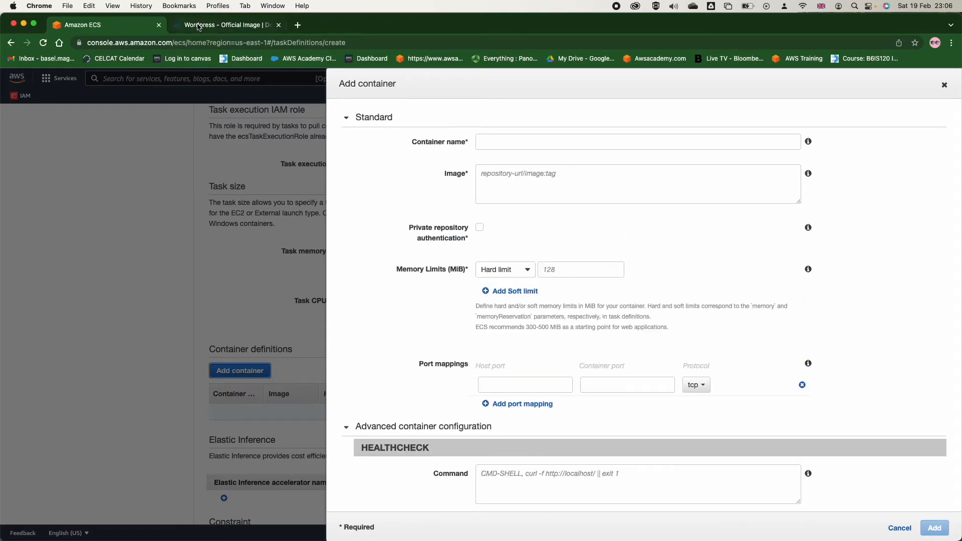
Switch to Docker Hub, search for nginx and open the official nginx image page
{"action": "left_click", "coordinate": [200, 25]}
{"action": "scroll", "coordinate": [268, 200], "scroll_direction": "up", "scroll_amount": 10}
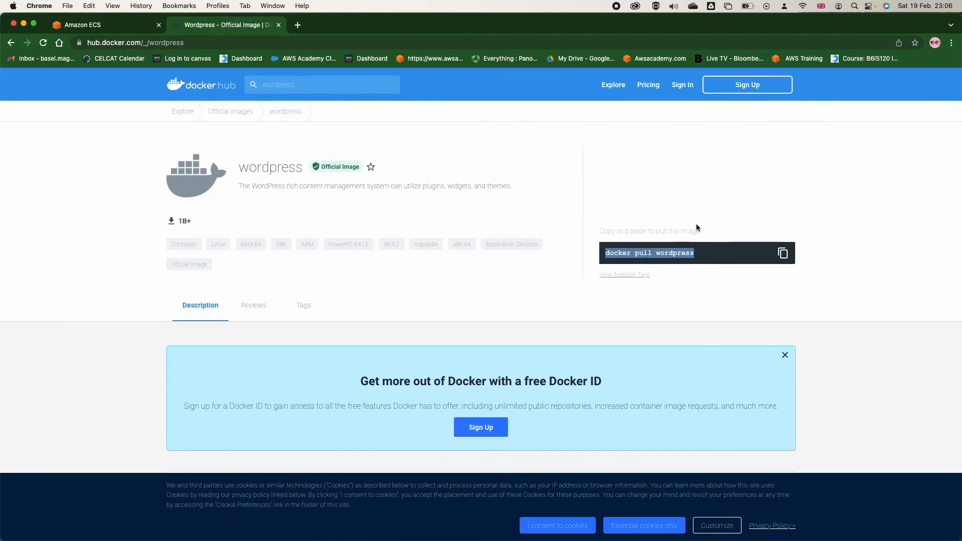
{"action": "left_click", "coordinate": [671, 257]}
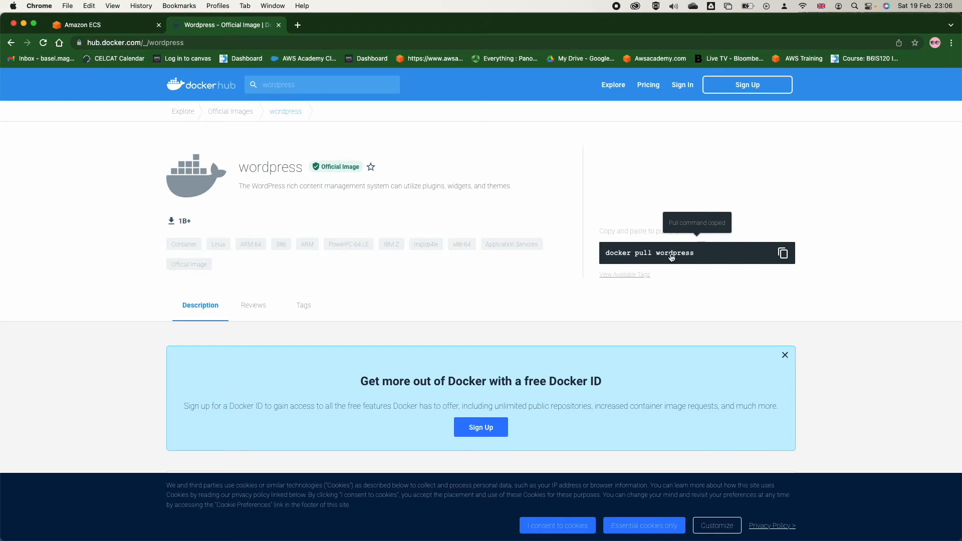
{"action": "left_click", "coordinate": [266, 85]}
{"action": "double_click", "coordinate": [267, 85]}
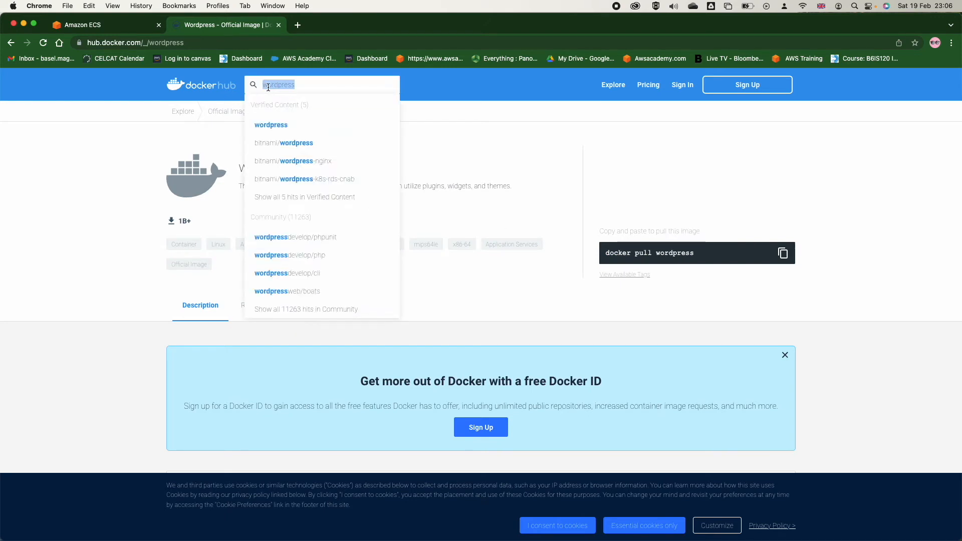
{"action": "type", "text": "rginx"}
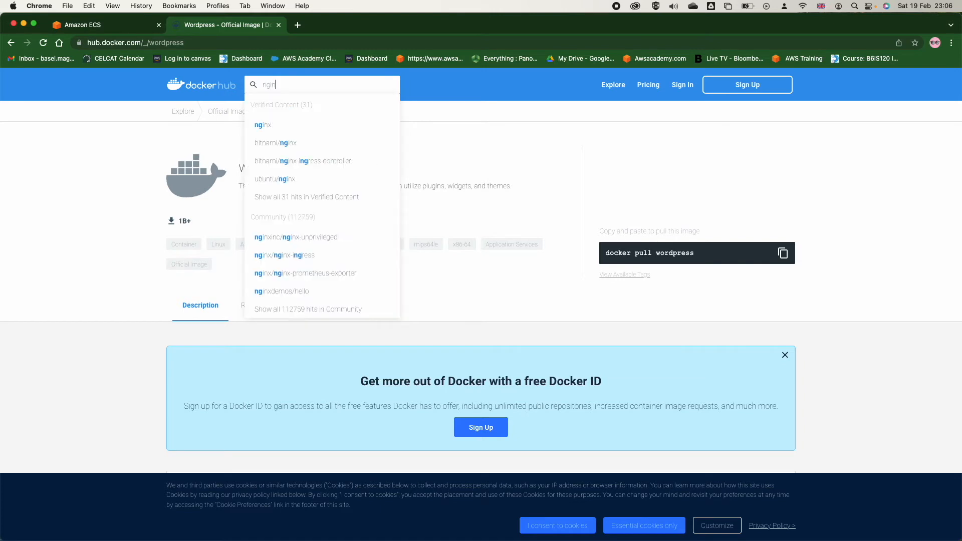
{"action": "left_click", "coordinate": [261, 126]}
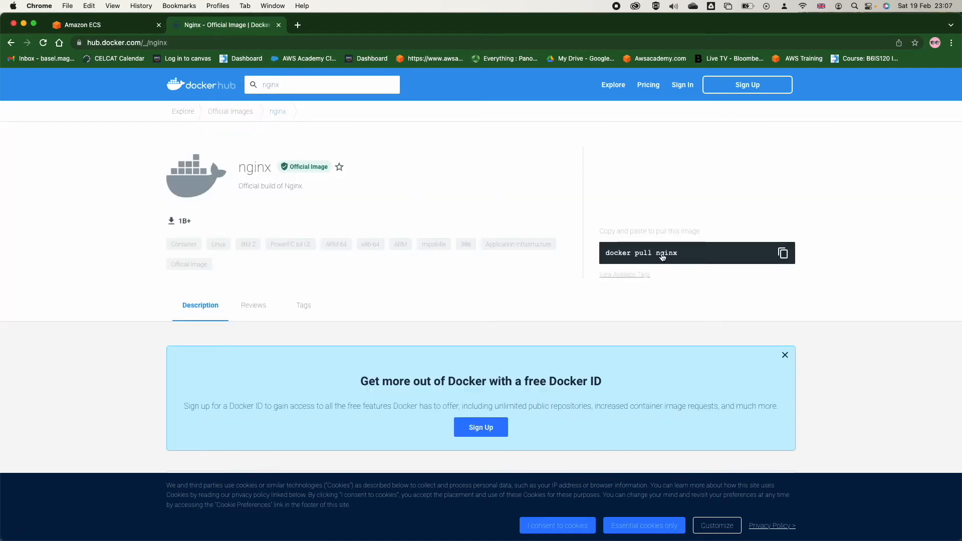
Copy the image name nginx from the docker run example for hosting simple static content
{"action": "scroll", "coordinate": [661, 256], "scroll_direction": "down", "scroll_amount": 5}
{"action": "scroll", "coordinate": [661, 252], "scroll_direction": "down", "scroll_amount": 5}
{"action": "scroll", "coordinate": [660, 252], "scroll_direction": "up", "scroll_amount": 6}
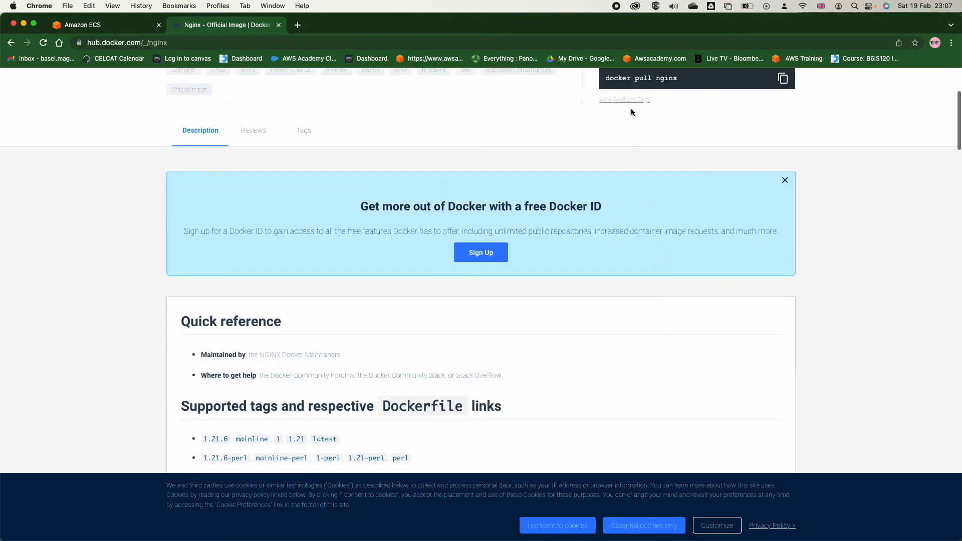
{"action": "scroll", "coordinate": [631, 111], "scroll_direction": "down", "scroll_amount": 15}
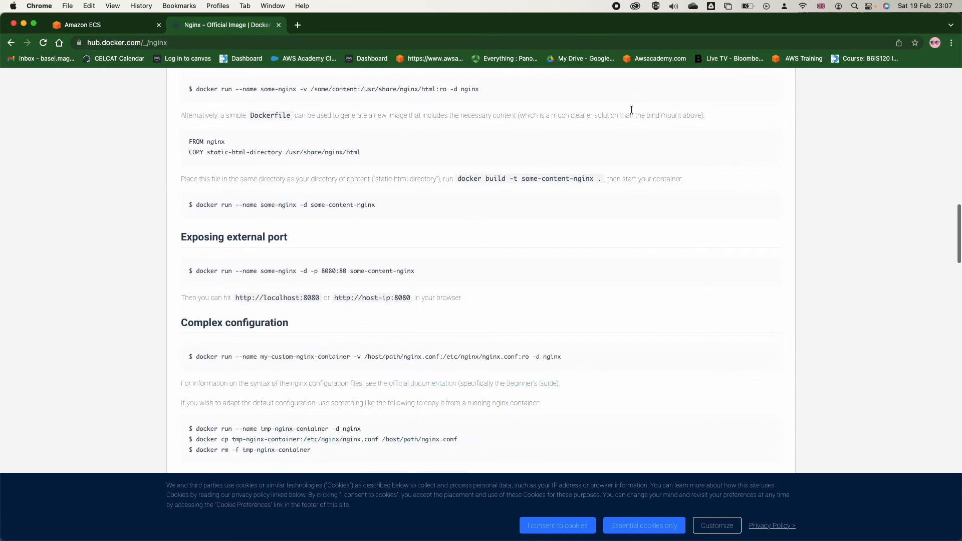
{"action": "scroll", "coordinate": [631, 109], "scroll_direction": "up", "scroll_amount": 2}
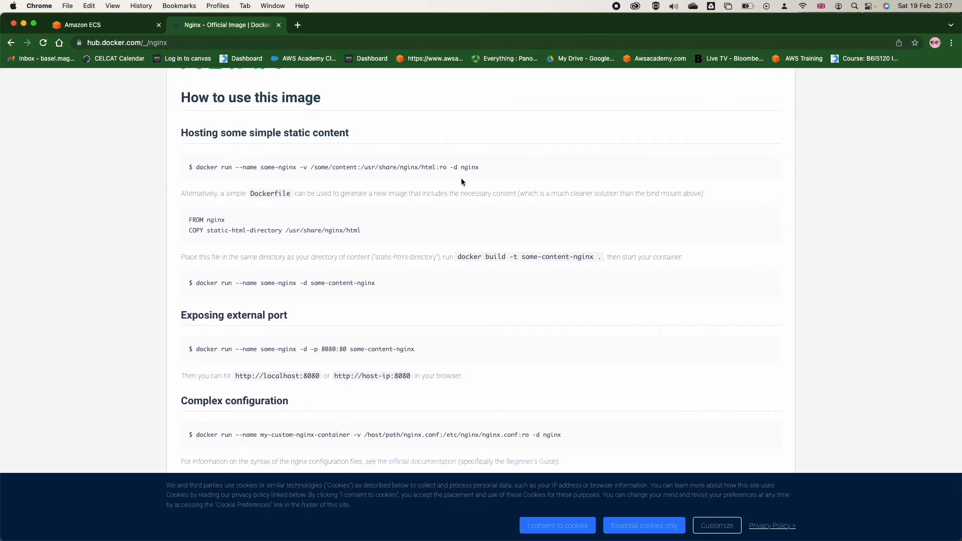
{"action": "double_click", "coordinate": [470, 167]}
{"action": "key", "text": "super+c"}
Return to Amazon ECS and set the container name to nginx and its image to nginx:latest
{"action": "left_click", "coordinate": [98, 25]}
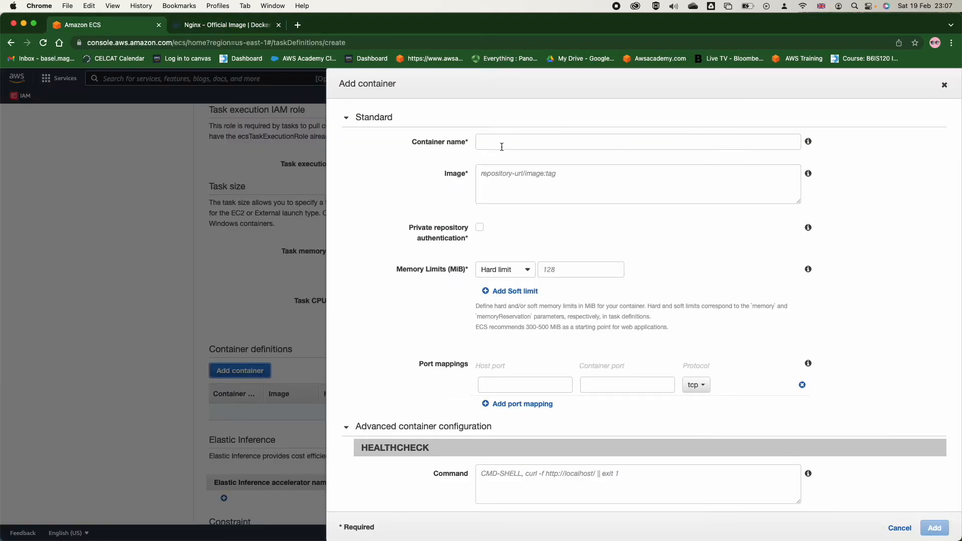
{"action": "left_click", "coordinate": [502, 146]}
{"action": "key", "text": "super+v"}
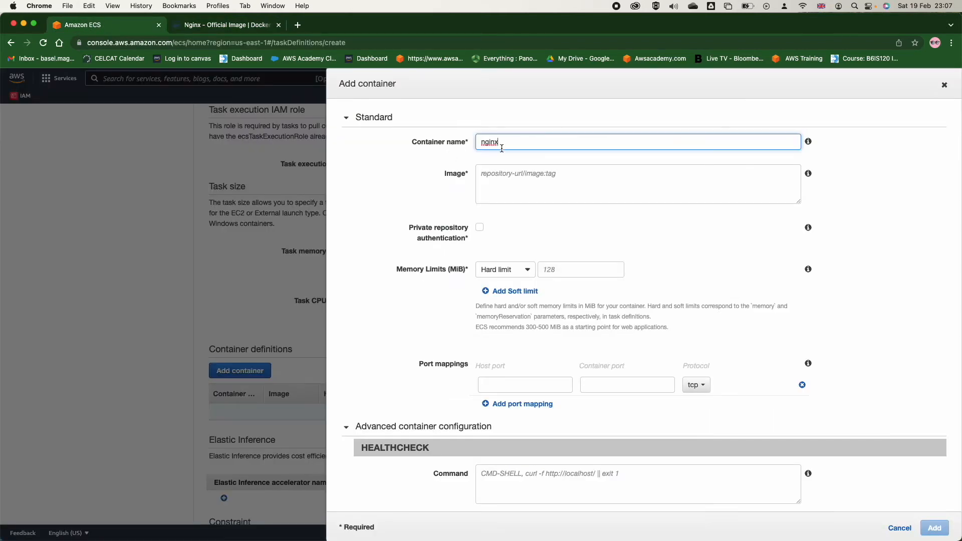
{"action": "left_click", "coordinate": [484, 174]}
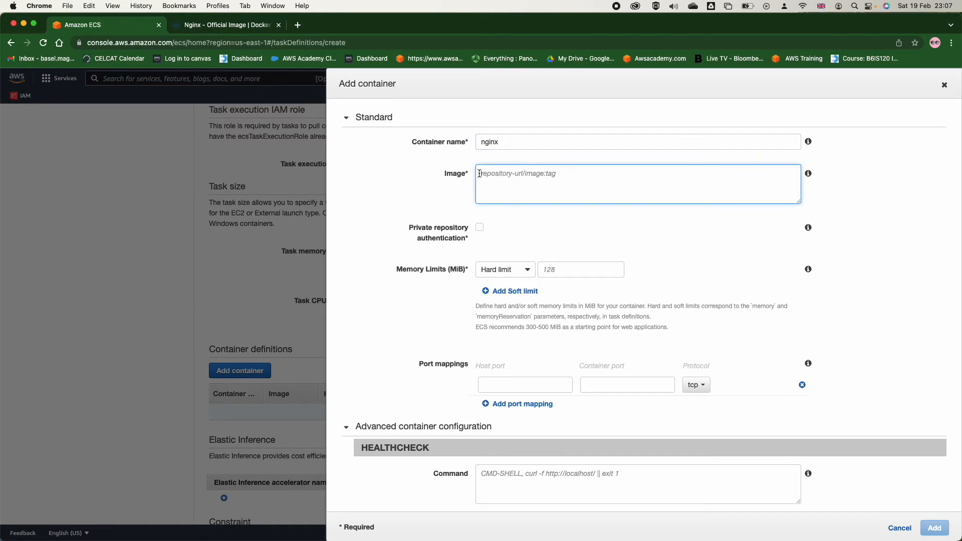
{"action": "key", "text": "super+v"}
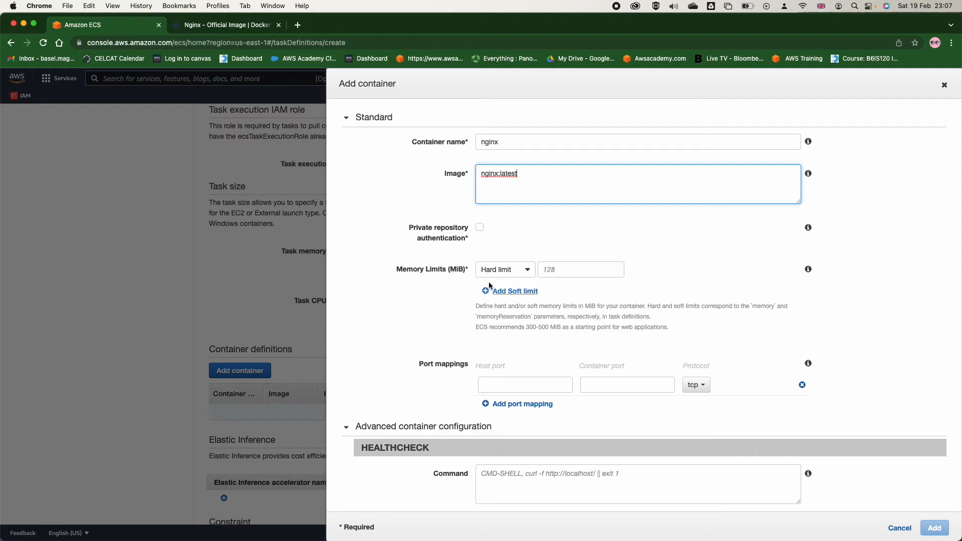
Set the container's hard memory limit to 256 MiB and map host port 80 to container port 80
{"action": "left_click", "coordinate": [548, 271]}
{"action": "type", "text": "25"}
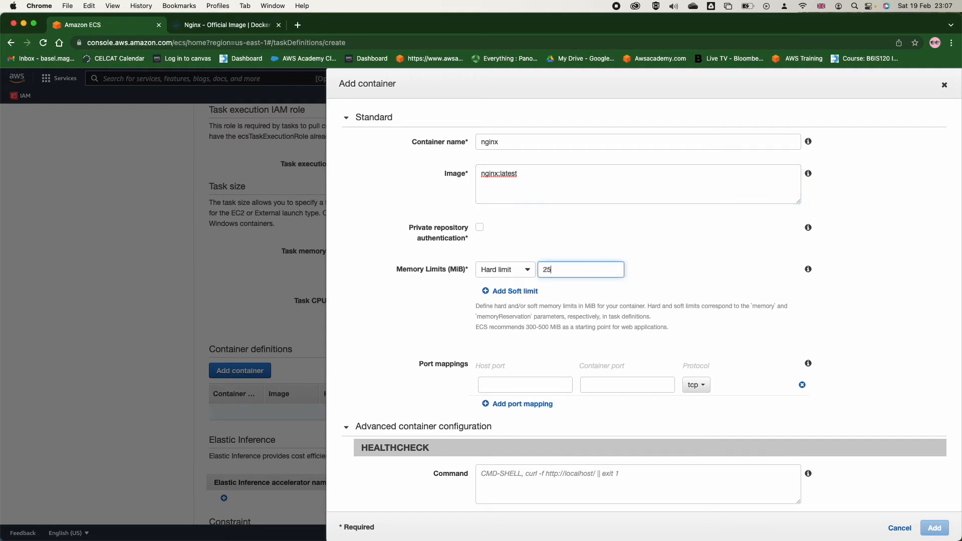
{"action": "scroll", "coordinate": [501, 278], "scroll_direction": "down", "scroll_amount": 2}
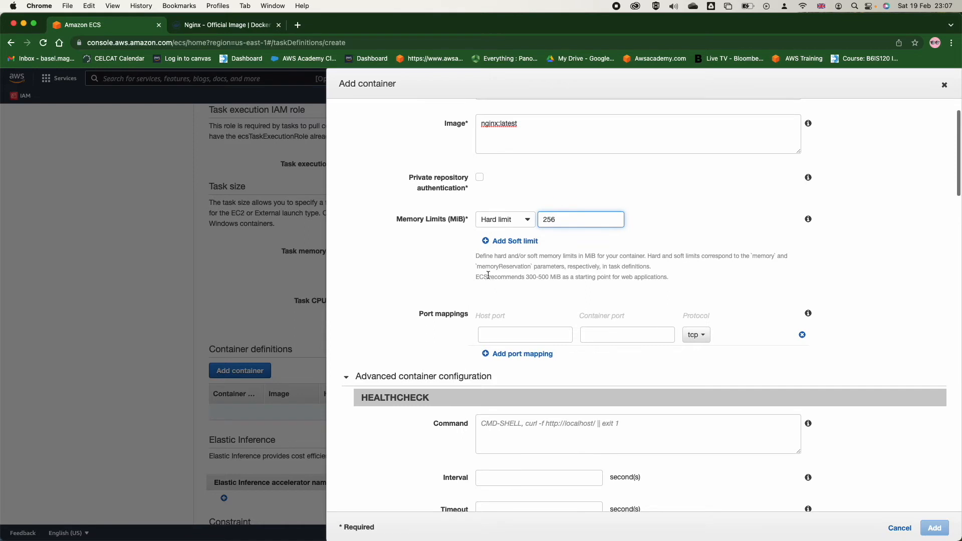
{"action": "left_click", "coordinate": [536, 336]}
{"action": "type", "text": "80"}
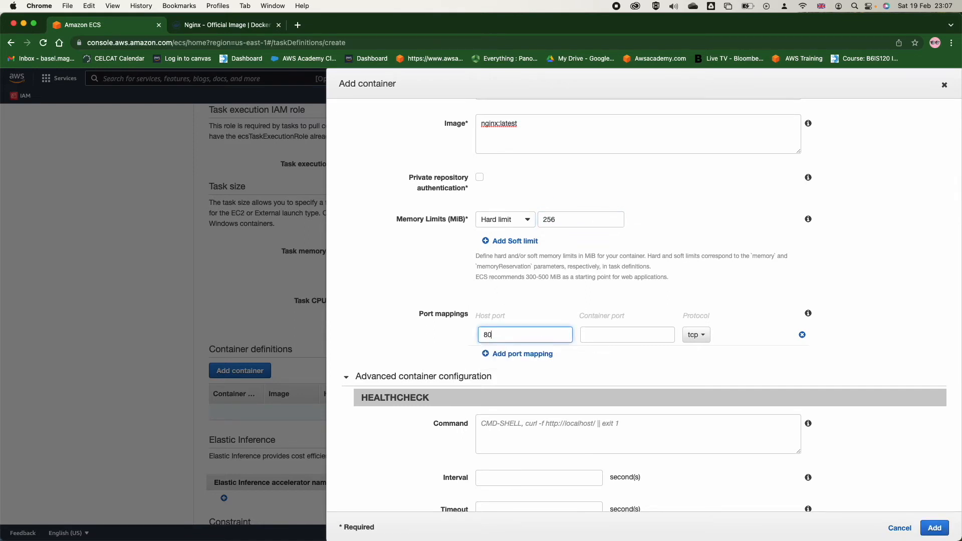
{"action": "left_click", "coordinate": [627, 335]}
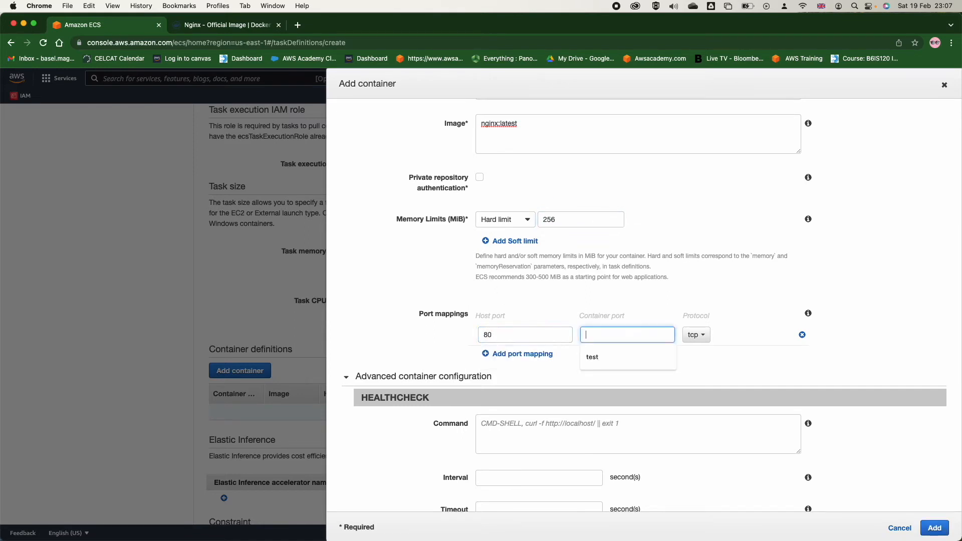
{"action": "type", "text": "80"}
Leave the advanced container settings at their defaults and add the nginx container to the task definition
{"action": "scroll", "coordinate": [541, 327], "scroll_direction": "down", "scroll_amount": 5}
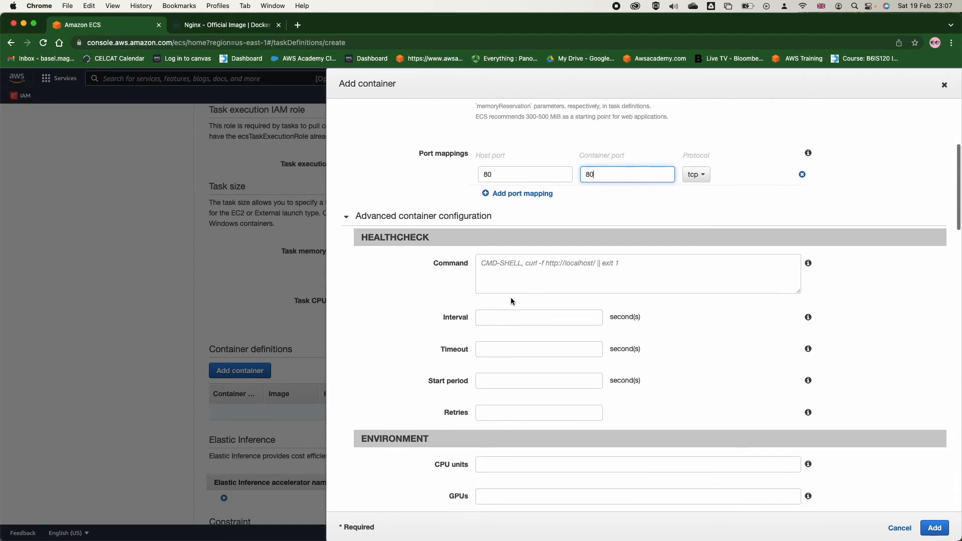
{"action": "scroll", "coordinate": [510, 296], "scroll_direction": "down", "scroll_amount": 10}
{"action": "scroll", "coordinate": [493, 144], "scroll_direction": "up", "scroll_amount": 1}
{"action": "scroll", "coordinate": [493, 143], "scroll_direction": "down", "scroll_amount": 15}
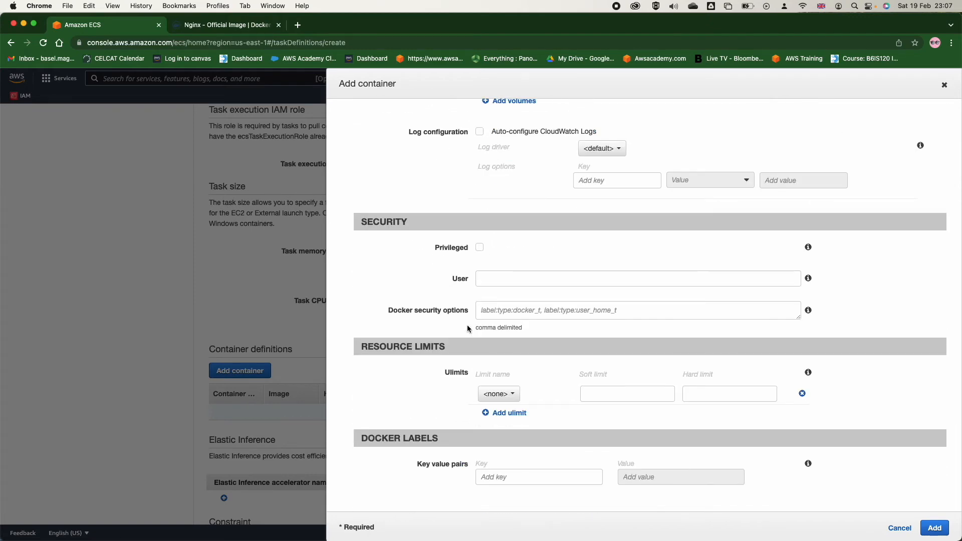
{"action": "scroll", "coordinate": [466, 328], "scroll_direction": "down", "scroll_amount": 10}
{"action": "scroll", "coordinate": [467, 329], "scroll_direction": "up", "scroll_amount": 3}
{"action": "scroll", "coordinate": [467, 328], "scroll_direction": "down", "scroll_amount": 3}
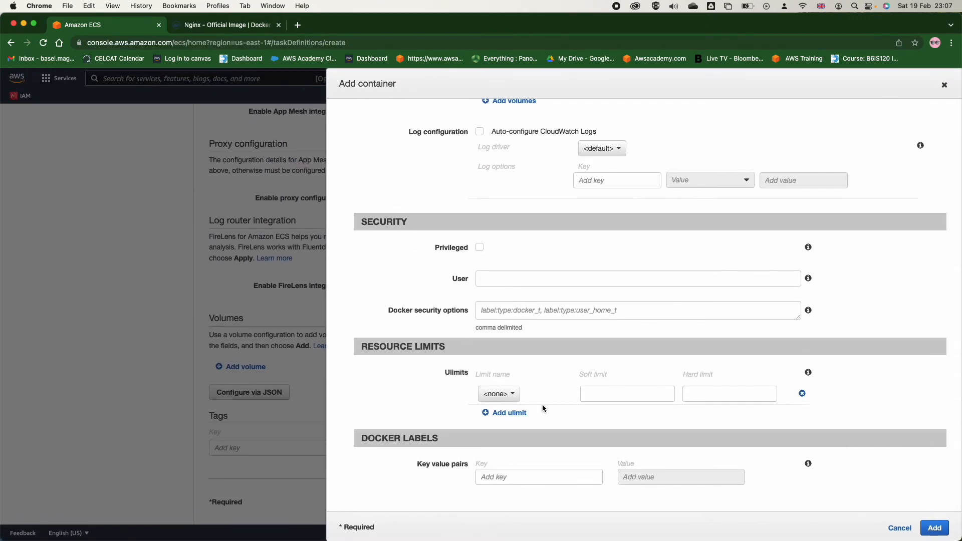
{"action": "left_click", "coordinate": [939, 528]}
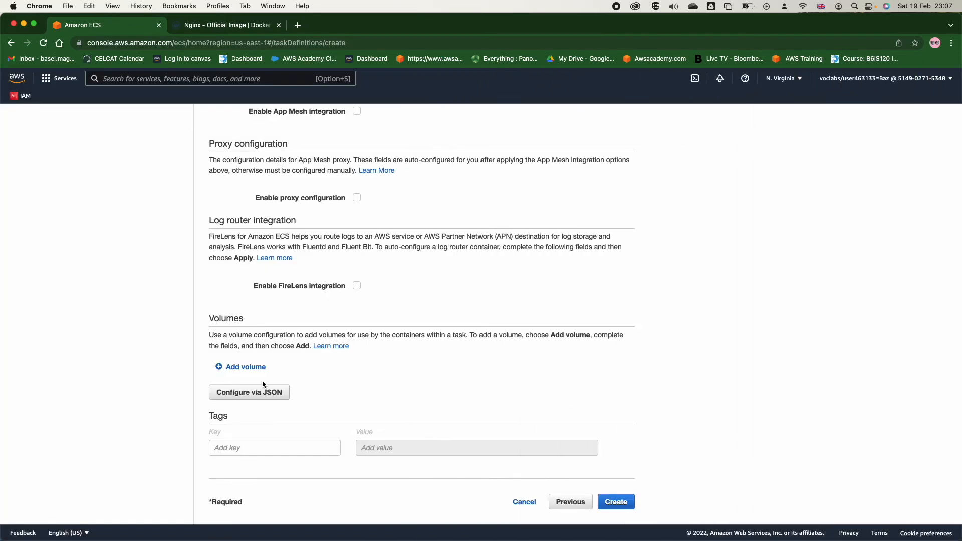
Examine the task definition's JSON configuration, including the nginx container's image, memory and port mappings, and save it
{"action": "left_click", "coordinate": [258, 394]}
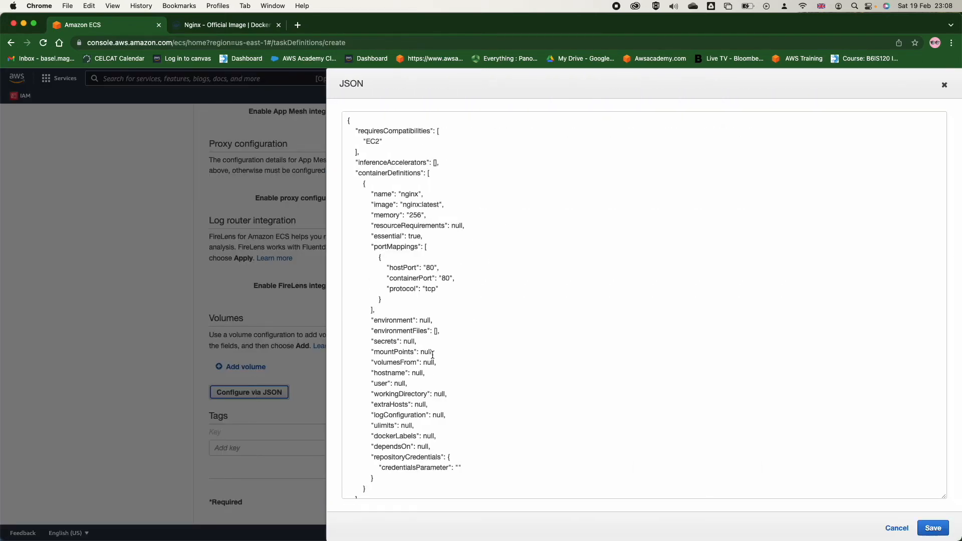
{"action": "scroll", "coordinate": [413, 352], "scroll_direction": "down", "scroll_amount": 5}
{"action": "scroll", "coordinate": [413, 352], "scroll_direction": "up", "scroll_amount": 8}
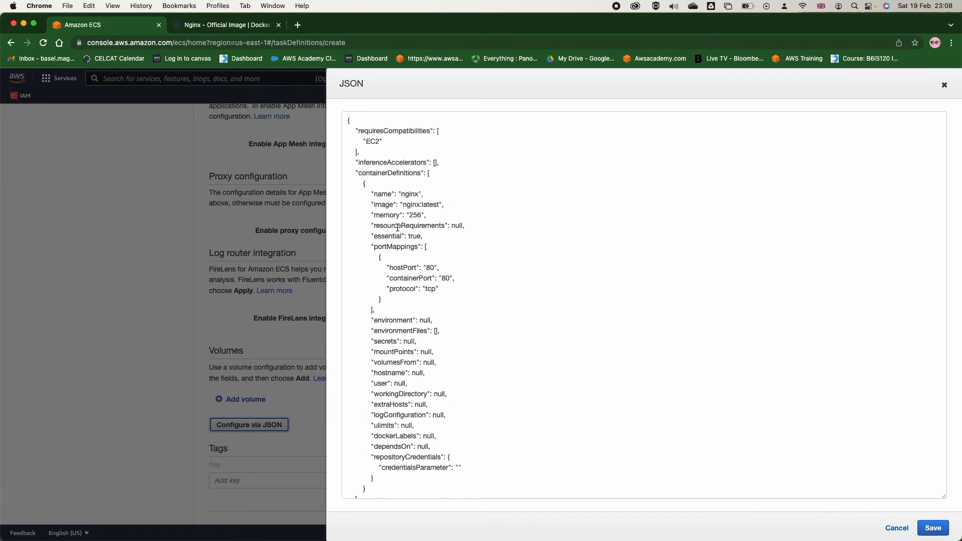
{"action": "left_click", "coordinate": [933, 527]}
Check the container definitions and try to create the task definition named "first task"
{"action": "scroll", "coordinate": [518, 385], "scroll_direction": "up", "scroll_amount": 20}
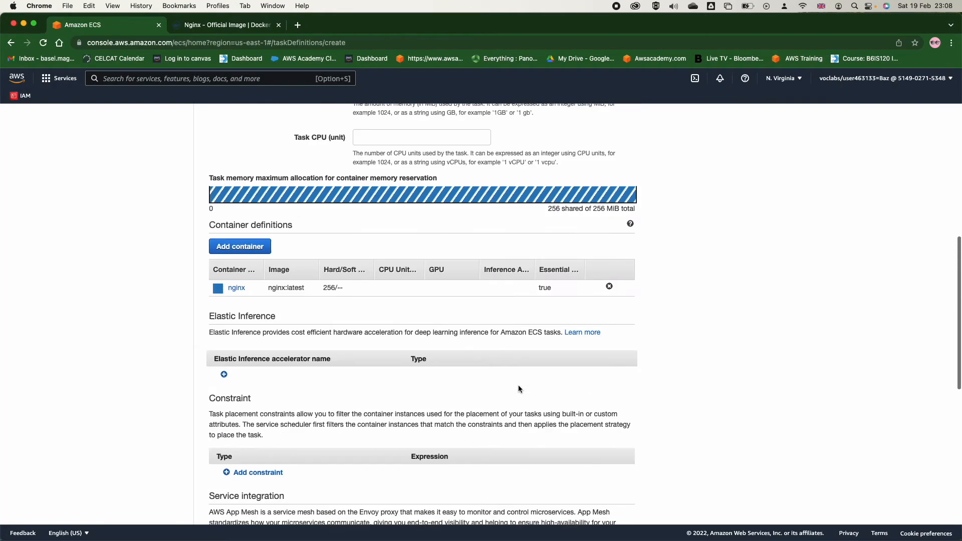
{"action": "scroll", "coordinate": [517, 386], "scroll_direction": "down", "scroll_amount": 20}
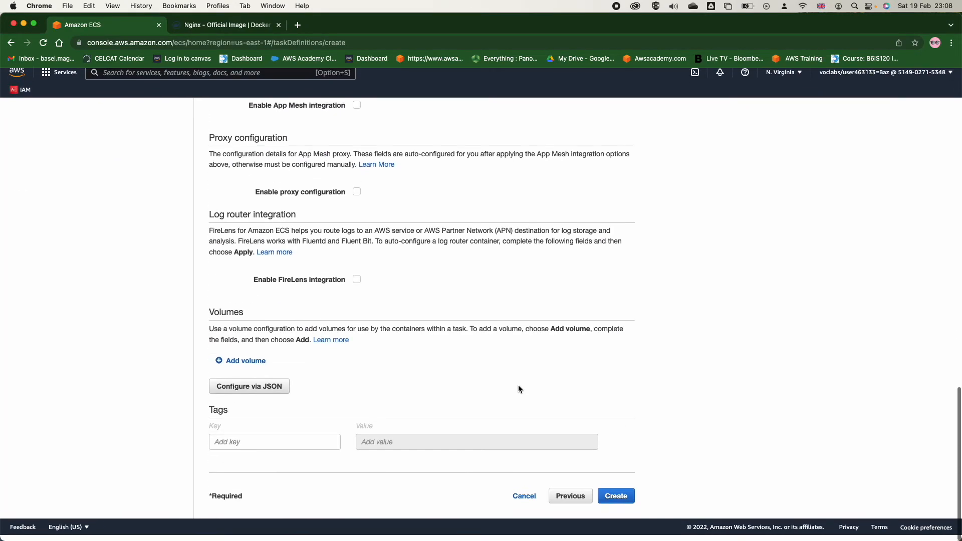
{"action": "left_click", "coordinate": [630, 501]}
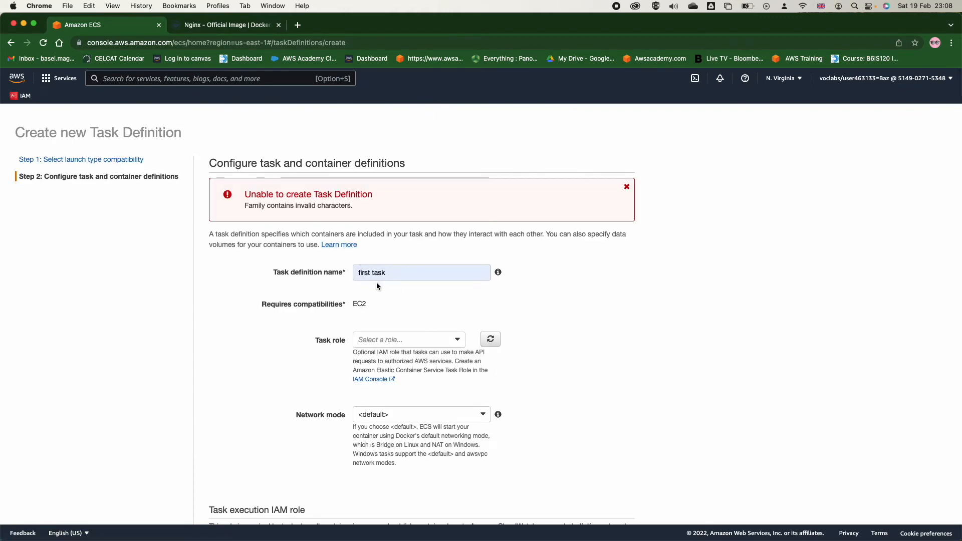
{"action": "scroll", "coordinate": [377, 285], "scroll_direction": "down", "scroll_amount": 10}
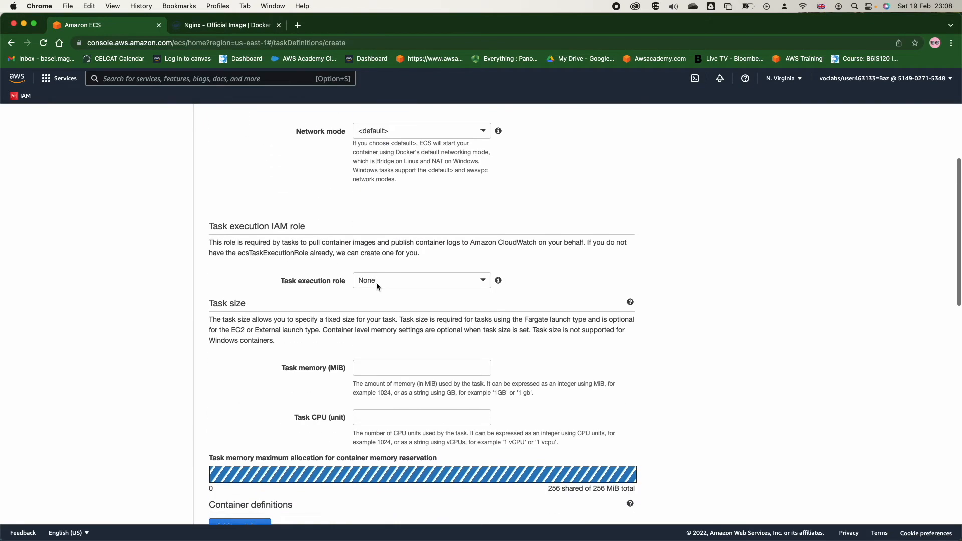
Review the task definition's role, size, container and integration settings and create it under the name firsttask
{"action": "scroll", "coordinate": [376, 281], "scroll_direction": "up", "scroll_amount": 10}
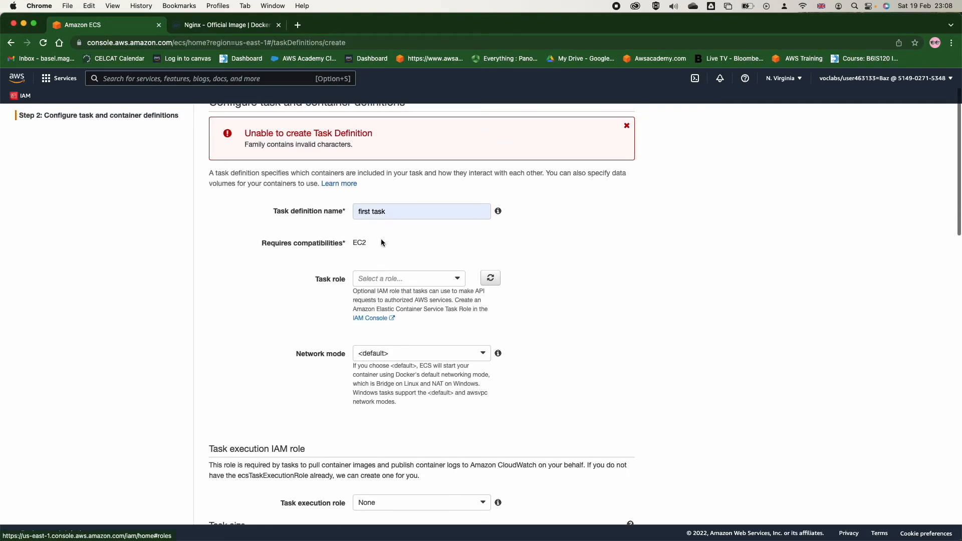
{"action": "scroll", "coordinate": [379, 286], "scroll_direction": "down", "scroll_amount": 5}
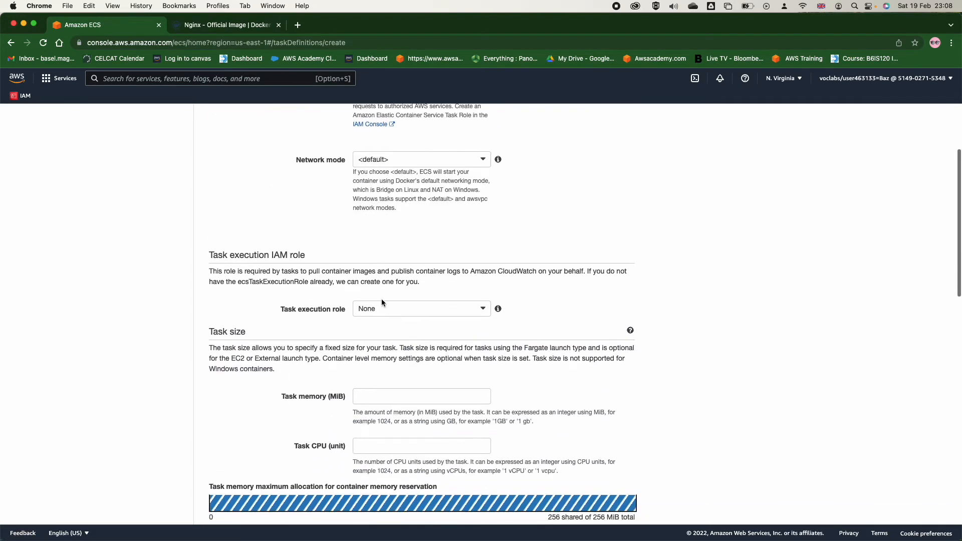
{"action": "scroll", "coordinate": [386, 310], "scroll_direction": "down", "scroll_amount": 8}
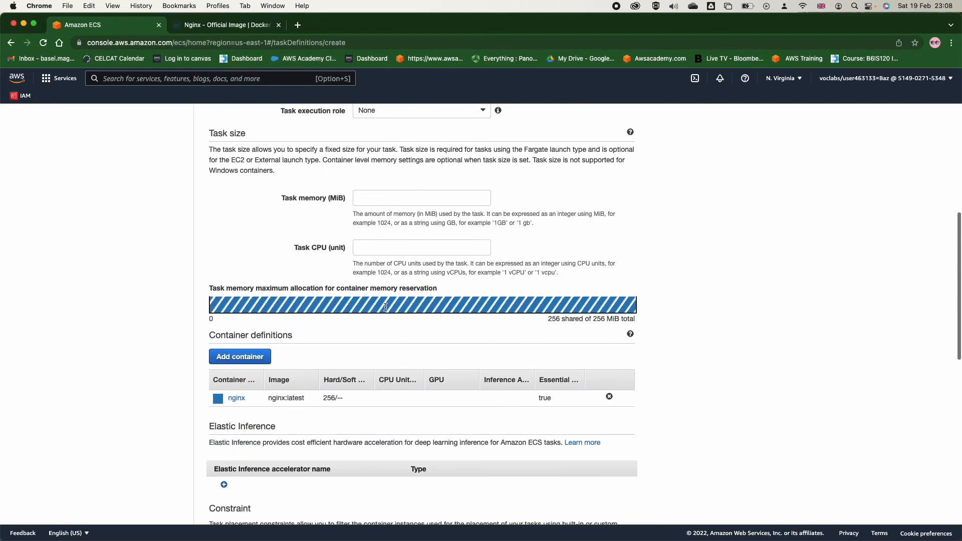
{"action": "scroll", "coordinate": [385, 311], "scroll_direction": "down", "scroll_amount": 9}
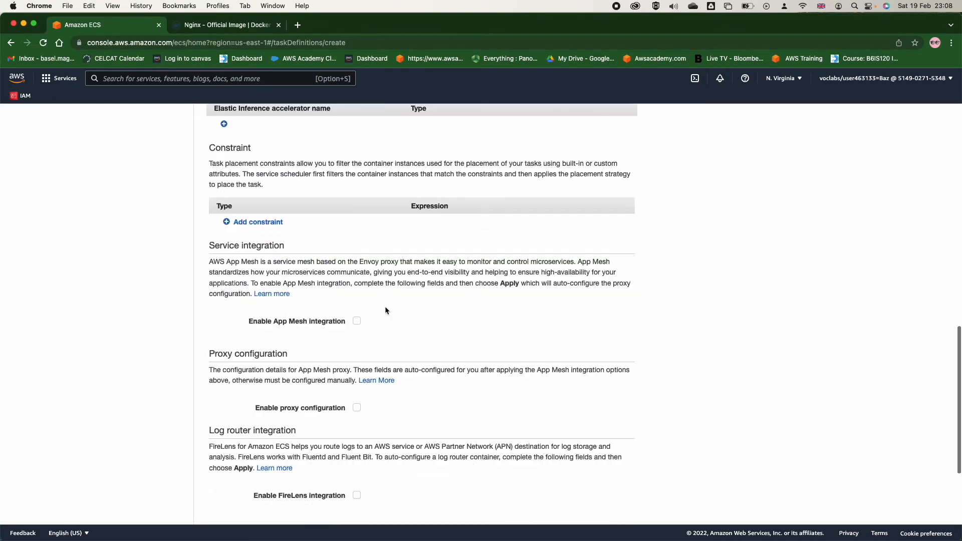
{"action": "scroll", "coordinate": [384, 311], "scroll_direction": "down", "scroll_amount": 2}
{"action": "scroll", "coordinate": [385, 310], "scroll_direction": "up", "scroll_amount": 8}
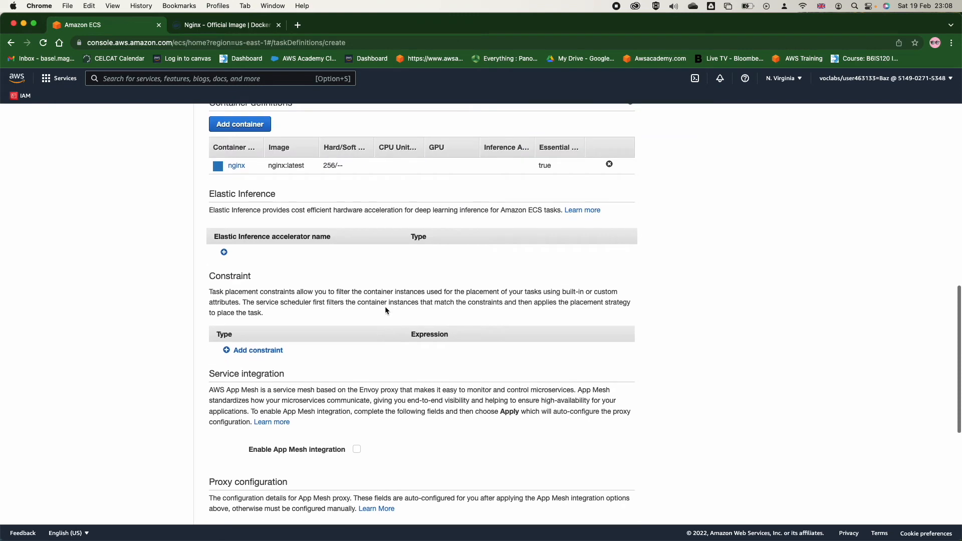
{"action": "scroll", "coordinate": [385, 311], "scroll_direction": "up", "scroll_amount": 2}
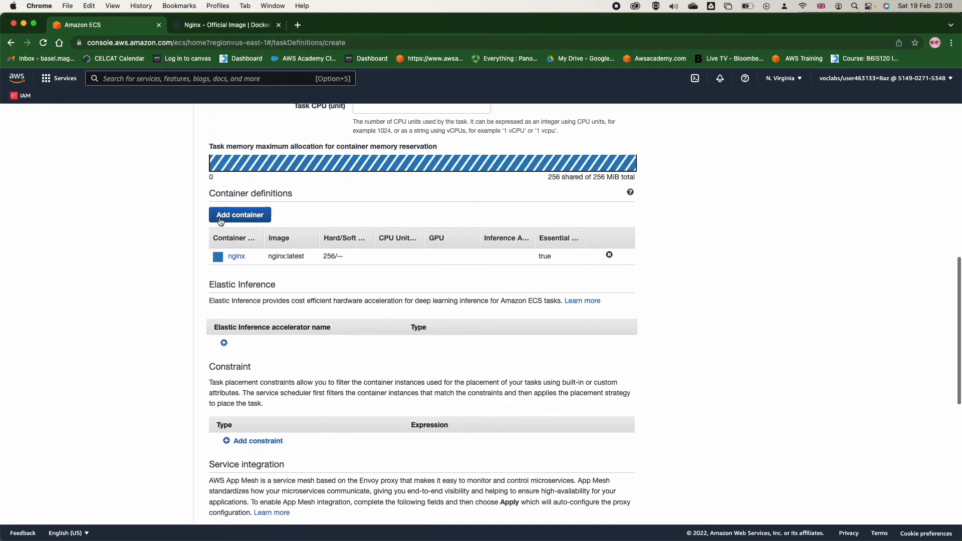
{"action": "scroll", "coordinate": [421, 311], "scroll_direction": "down", "scroll_amount": 10}
{"action": "left_click", "coordinate": [619, 496]}
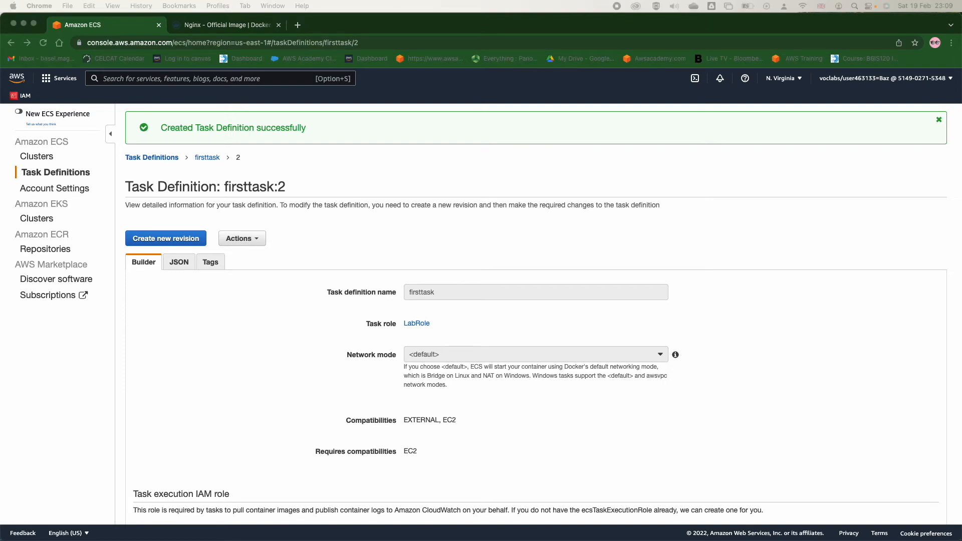
From the clusters list, look through the Fargate getting-started wizard's object diagram and container definition choices, and leave it without creating anything
{"action": "left_click", "coordinate": [39, 158]}
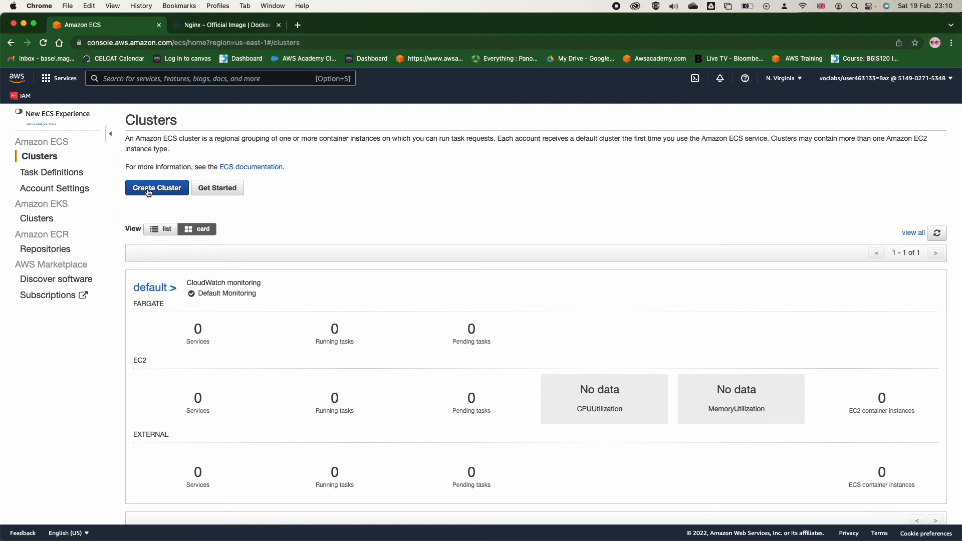
{"action": "left_click", "coordinate": [212, 190]}
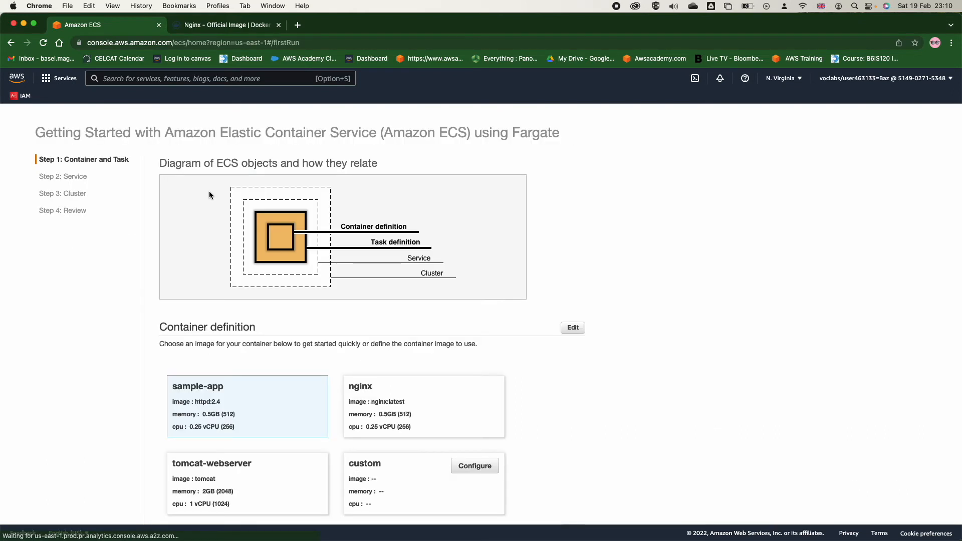
{"action": "scroll", "coordinate": [236, 285], "scroll_direction": "down", "scroll_amount": 2}
{"action": "scroll", "coordinate": [236, 284], "scroll_direction": "up", "scroll_amount": 2}
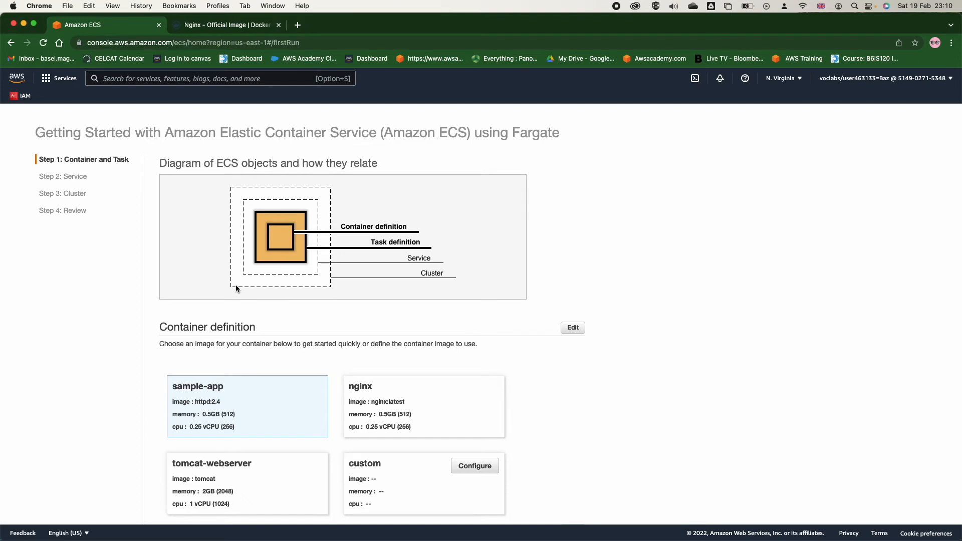
{"action": "scroll", "coordinate": [236, 287], "scroll_direction": "down", "scroll_amount": 1}
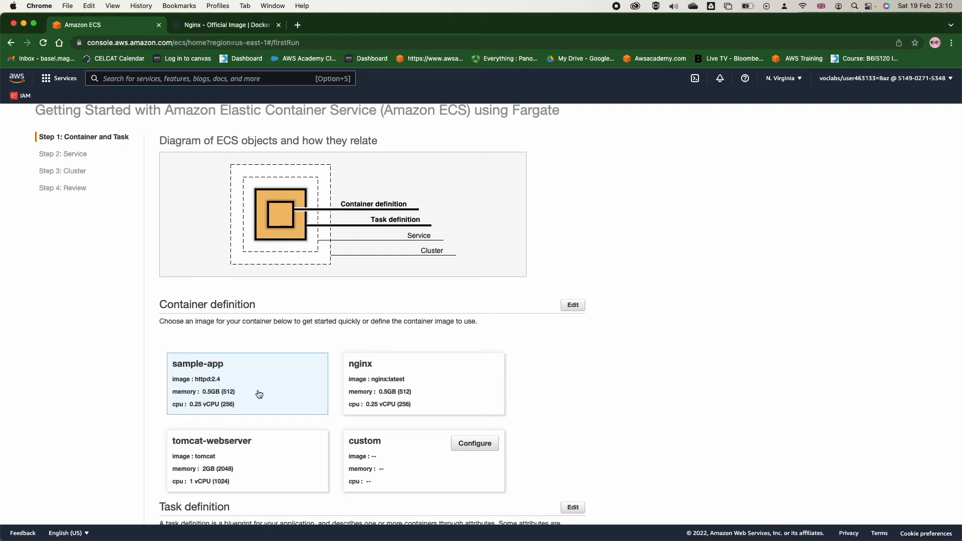
{"action": "scroll", "coordinate": [263, 286], "scroll_direction": "up", "scroll_amount": 1}
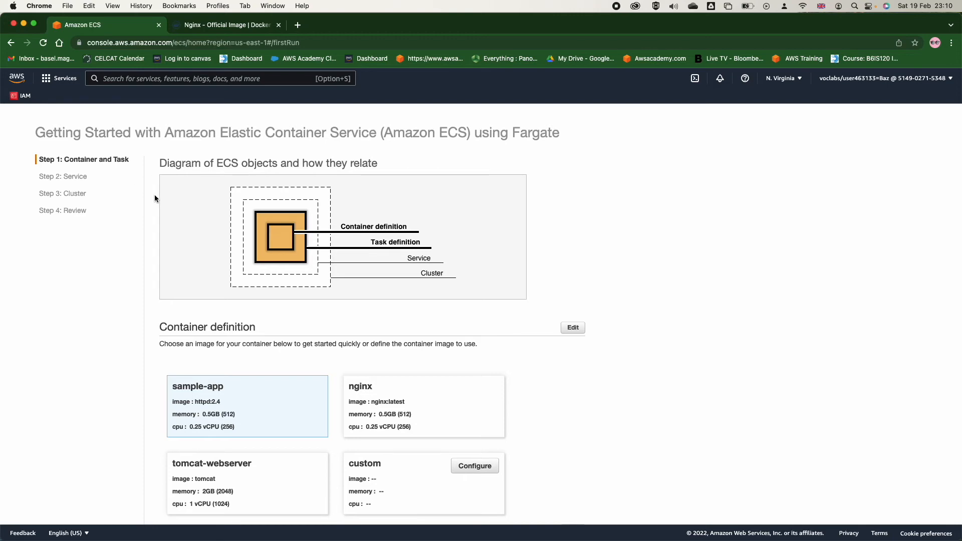
{"action": "scroll", "coordinate": [154, 196], "scroll_direction": "down", "scroll_amount": 10}
{"action": "left_click", "coordinate": [528, 500]}
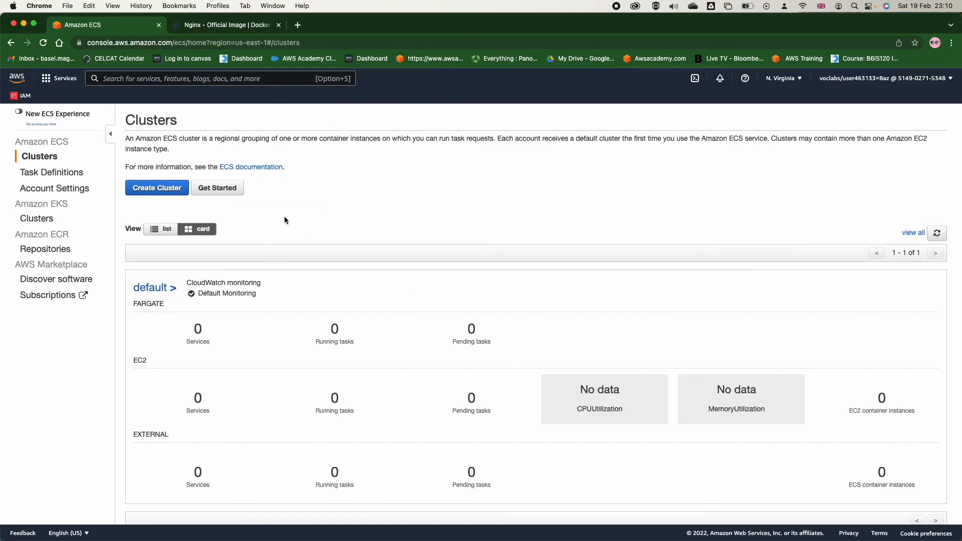
Start a new cluster from the EC2 Linux + Networking template and name it first-cluster
{"action": "left_click", "coordinate": [145, 189]}
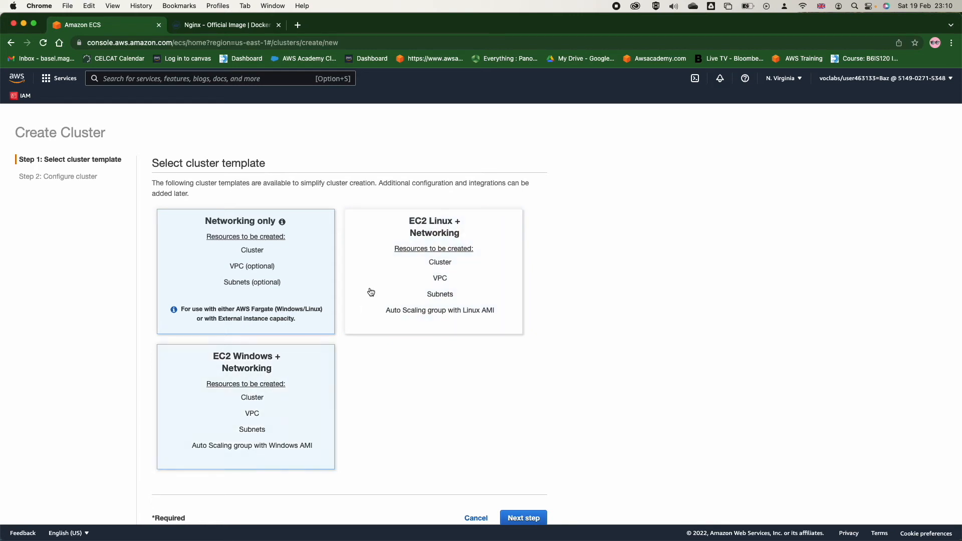
{"action": "left_click", "coordinate": [422, 228]}
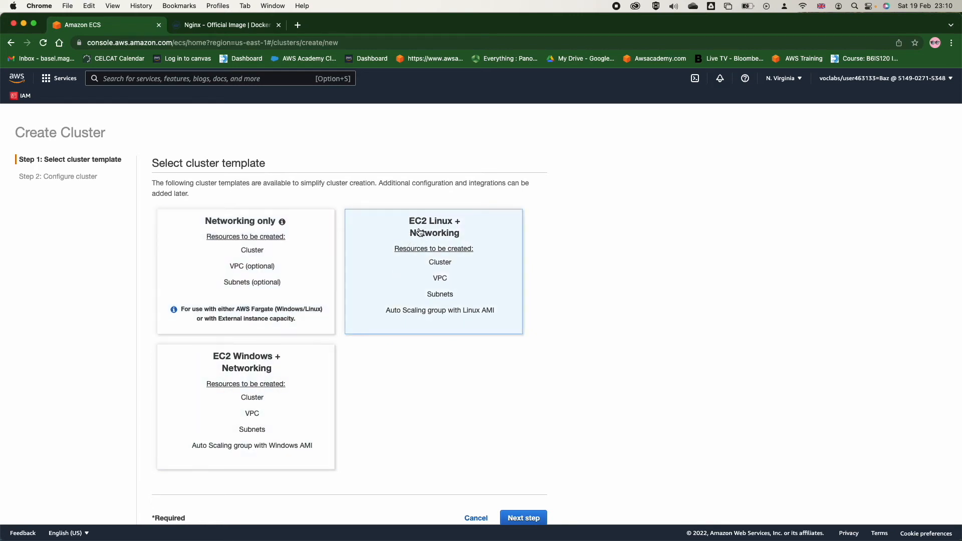
{"action": "left_click", "coordinate": [522, 517]}
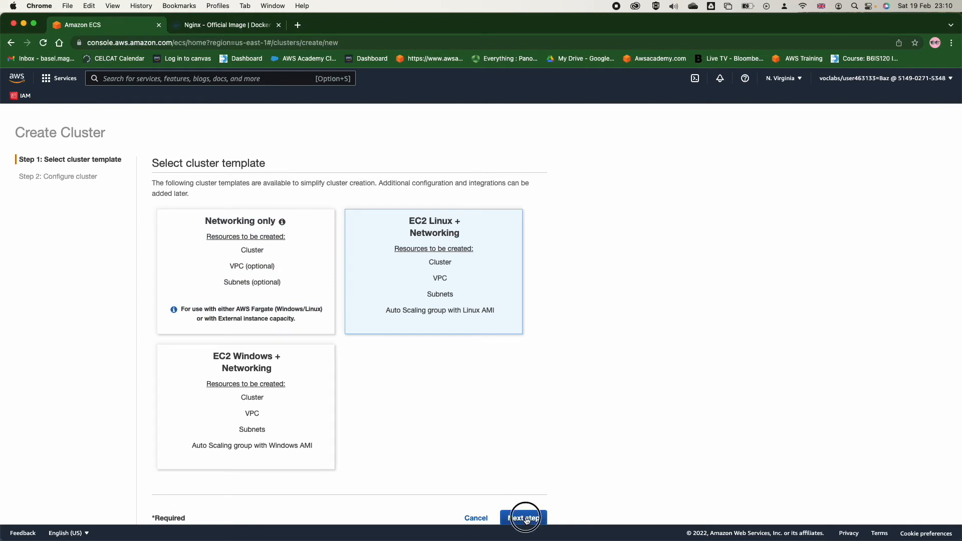
{"action": "left_click", "coordinate": [320, 187]}
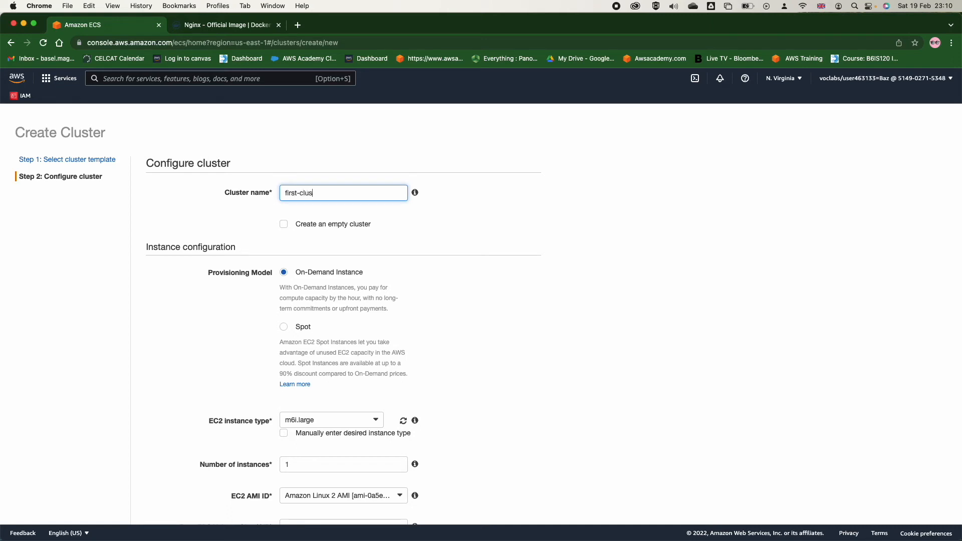
{"action": "key", "text": "Tab"}
Set the cluster's EC2 instance type to t2.micro
{"action": "scroll", "coordinate": [354, 239], "scroll_direction": "down", "scroll_amount": 2}
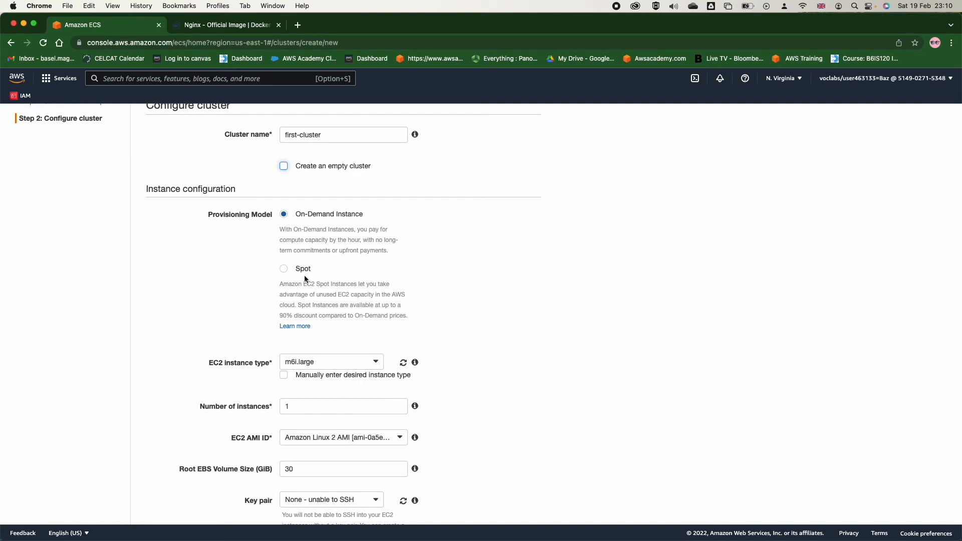
{"action": "left_click", "coordinate": [303, 366]}
{"action": "scroll", "coordinate": [317, 421], "scroll_direction": "down", "scroll_amount": 10}
{"action": "scroll", "coordinate": [317, 421], "scroll_direction": "down", "scroll_amount": 5}
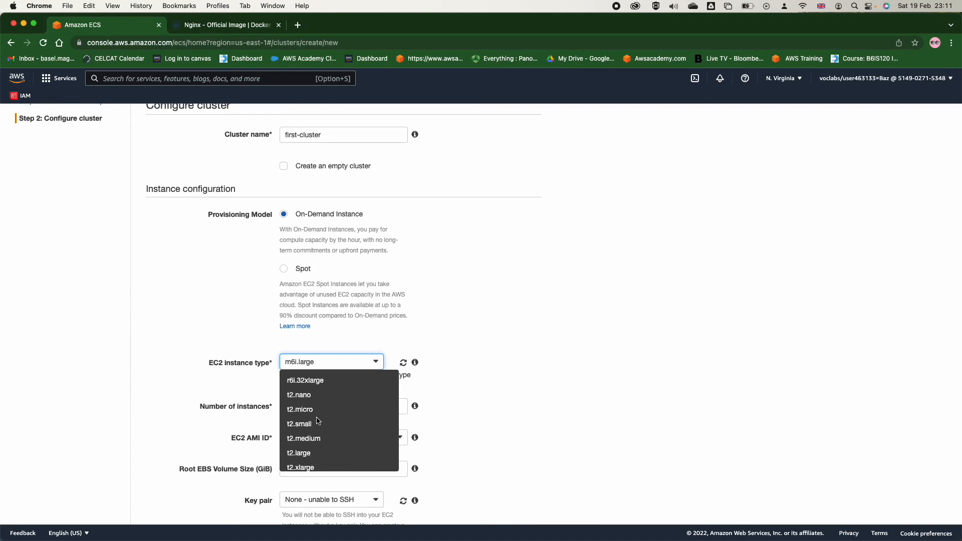
{"action": "left_click", "coordinate": [312, 410]}
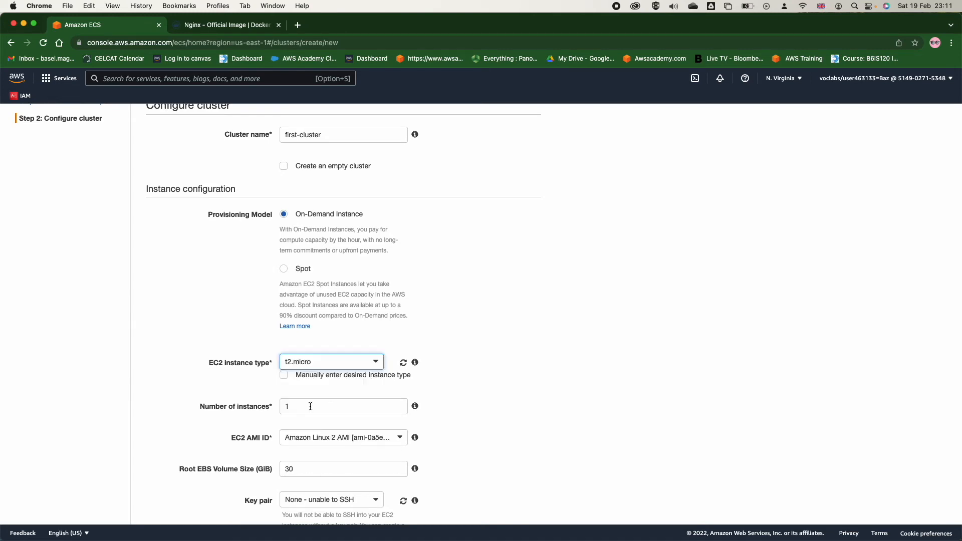
Review the default instance, VPC, subnet, security group and IAM role settings, and create the cluster with them
{"action": "scroll", "coordinate": [310, 406], "scroll_direction": "down", "scroll_amount": 2}
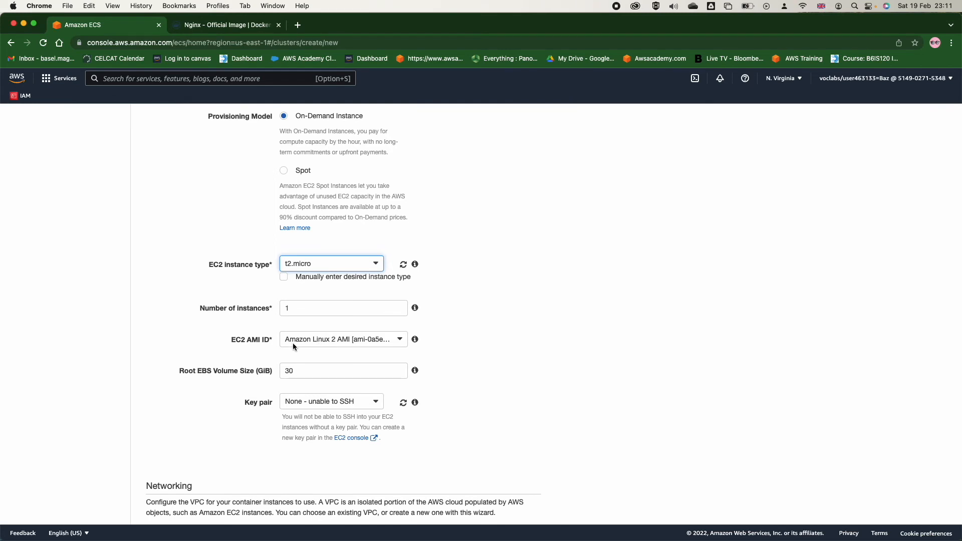
{"action": "scroll", "coordinate": [293, 344], "scroll_direction": "down", "scroll_amount": 1}
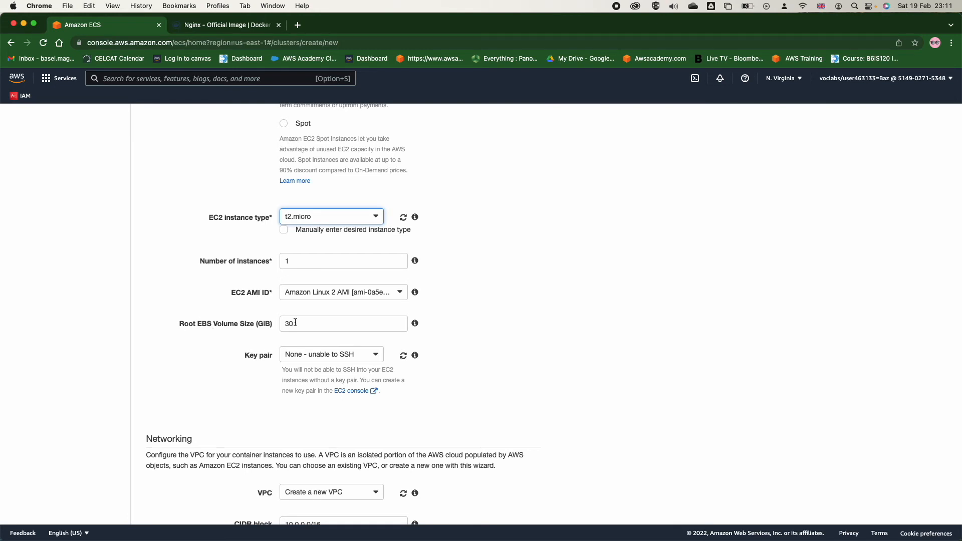
{"action": "scroll", "coordinate": [304, 324], "scroll_direction": "down", "scroll_amount": 1}
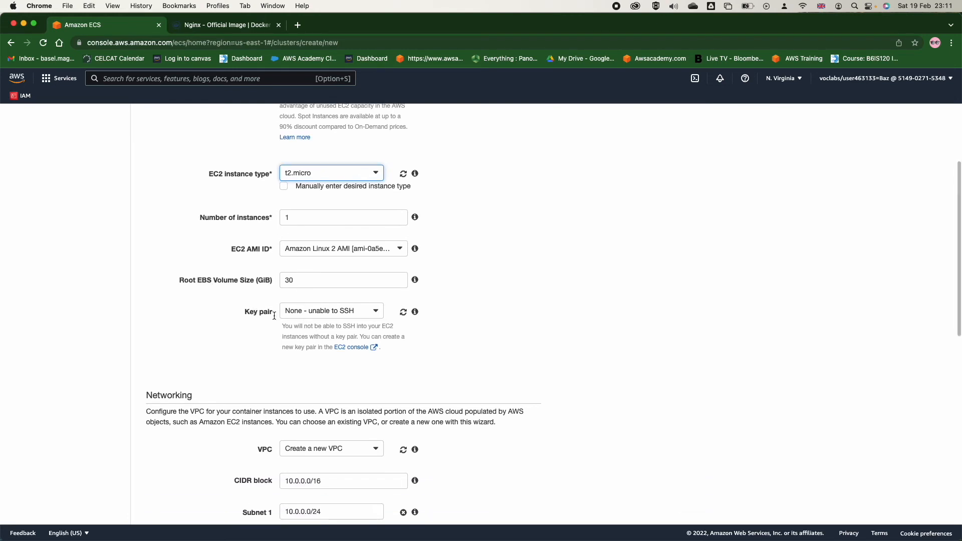
{"action": "scroll", "coordinate": [311, 321], "scroll_direction": "down", "scroll_amount": 1}
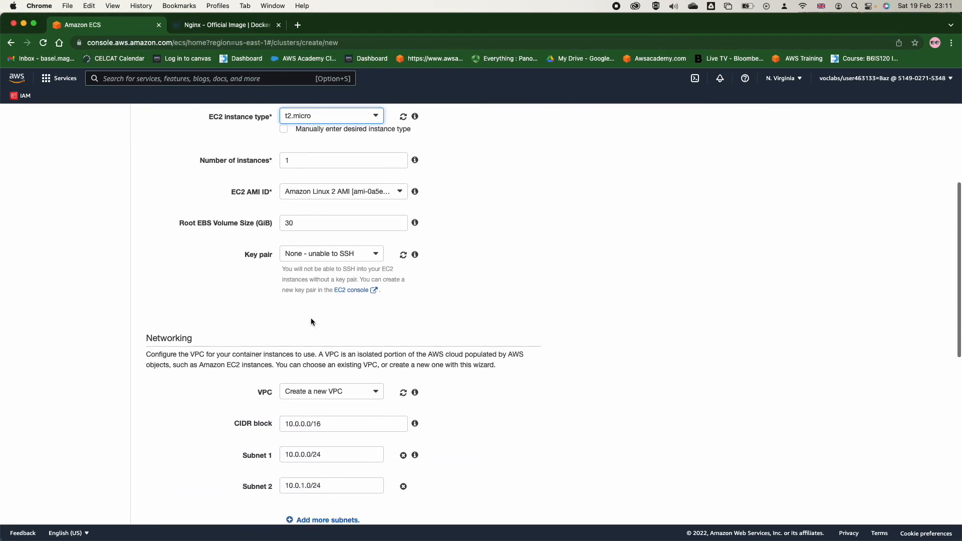
{"action": "scroll", "coordinate": [311, 321], "scroll_direction": "down", "scroll_amount": 1}
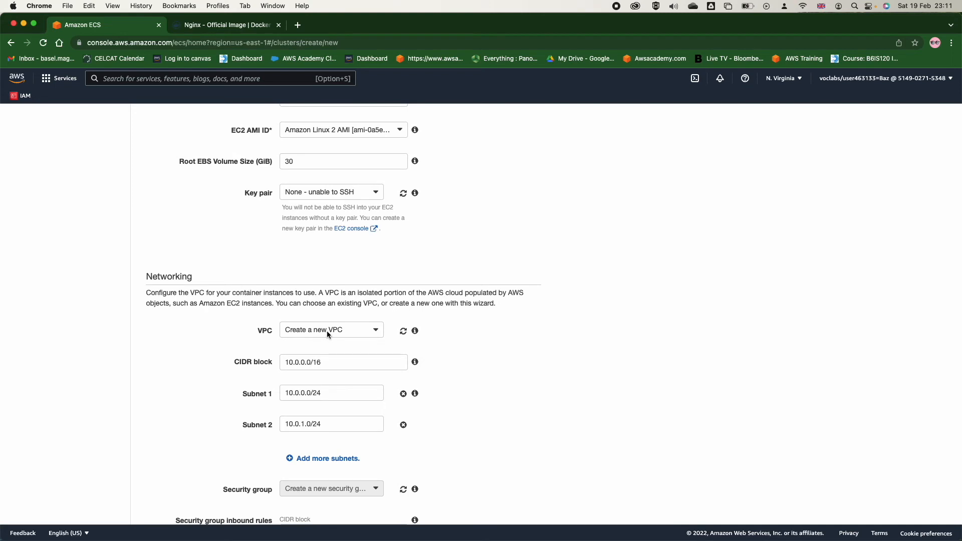
{"action": "scroll", "coordinate": [324, 332], "scroll_direction": "down", "scroll_amount": 1}
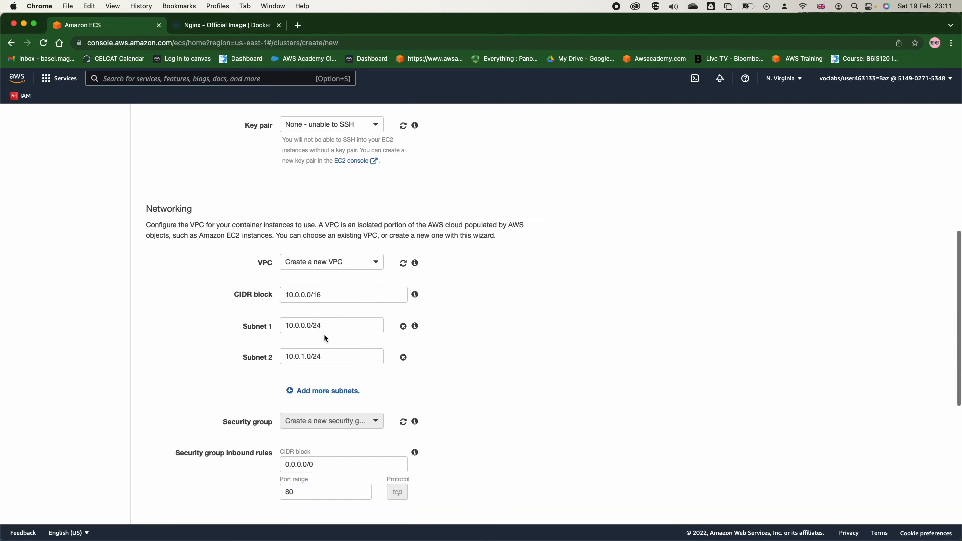
{"action": "scroll", "coordinate": [324, 337], "scroll_direction": "down", "scroll_amount": 1}
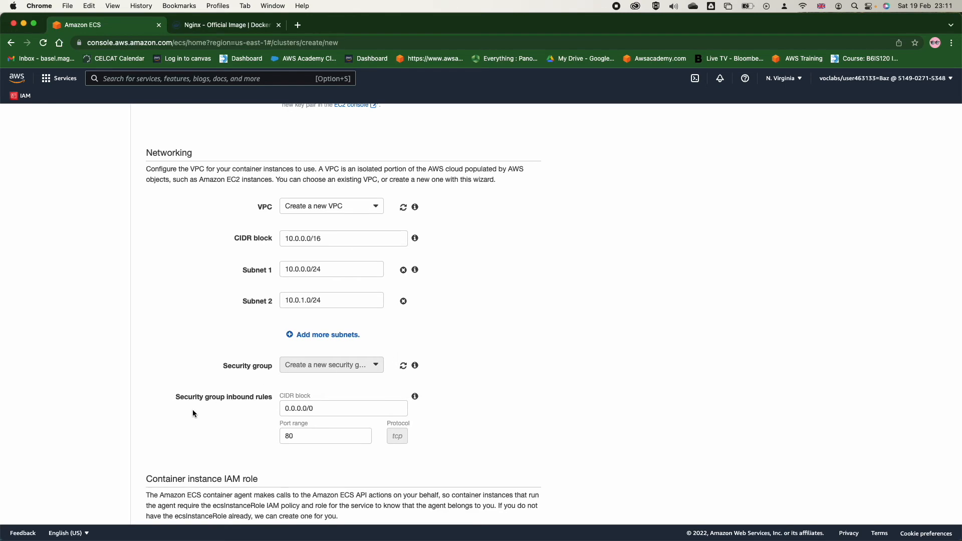
{"action": "scroll", "coordinate": [192, 413], "scroll_direction": "down", "scroll_amount": 3}
{"action": "scroll", "coordinate": [193, 413], "scroll_direction": "up", "scroll_amount": 1}
{"action": "scroll", "coordinate": [191, 410], "scroll_direction": "up", "scroll_amount": 2}
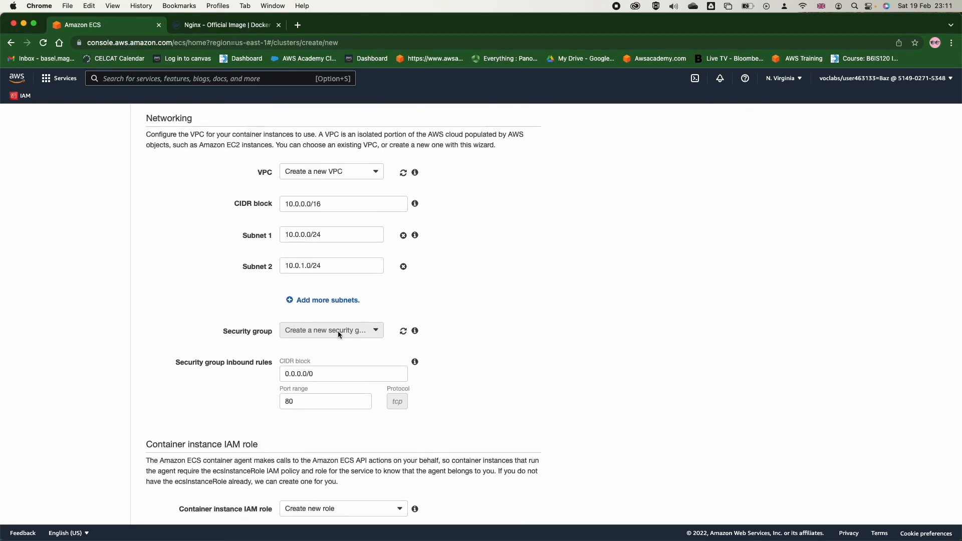
{"action": "scroll", "coordinate": [339, 332], "scroll_direction": "down", "scroll_amount": 5}
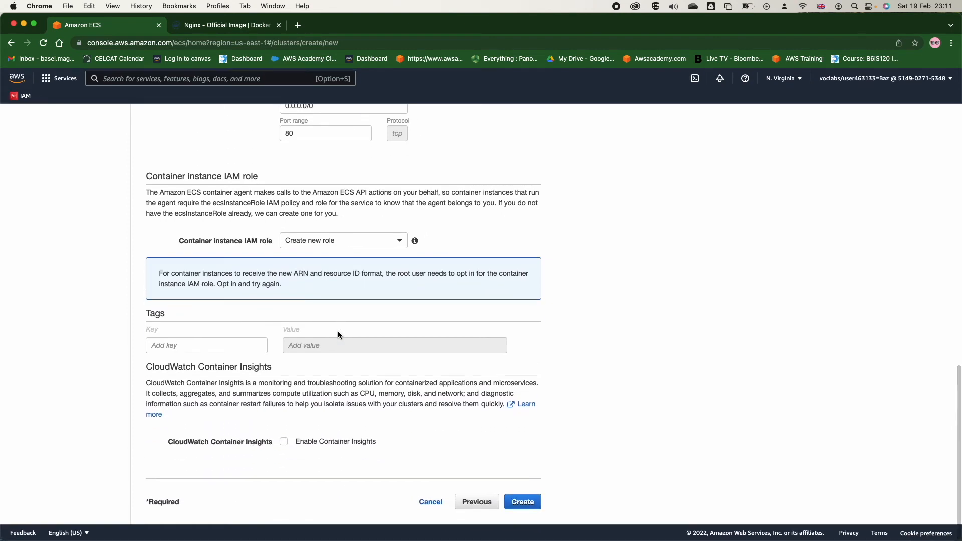
{"action": "left_click", "coordinate": [527, 503]}
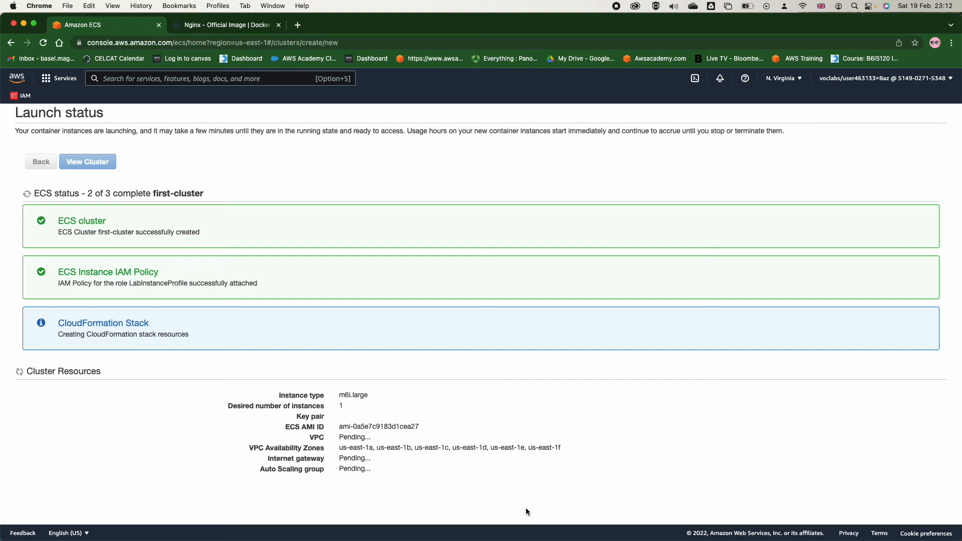
Open the Elastic Container Service console in a new browser tab and switch to it
{"action": "left_click", "coordinate": [59, 78]}
{"action": "right_click", "coordinate": [264, 166]}
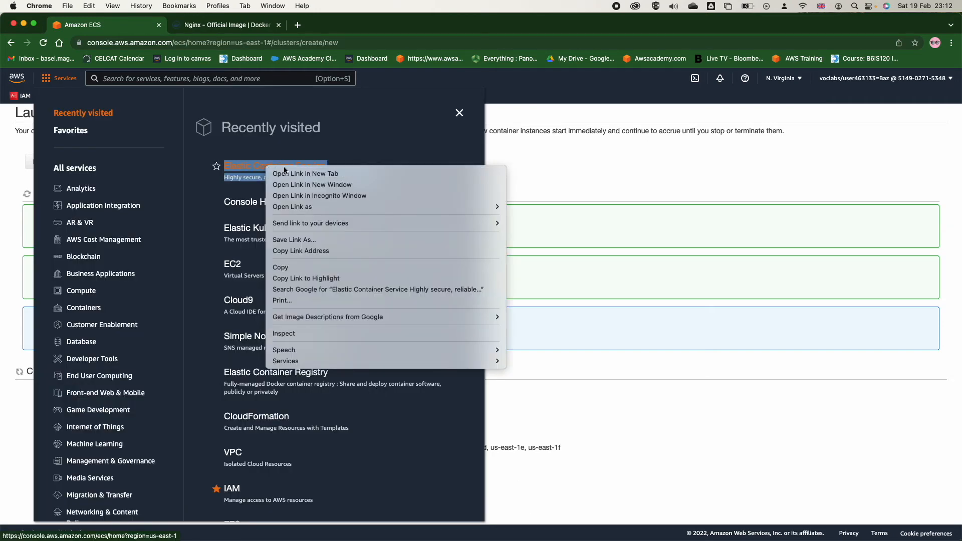
{"action": "left_click", "coordinate": [287, 174]}
{"action": "key", "text": "ctrl+Tab"}
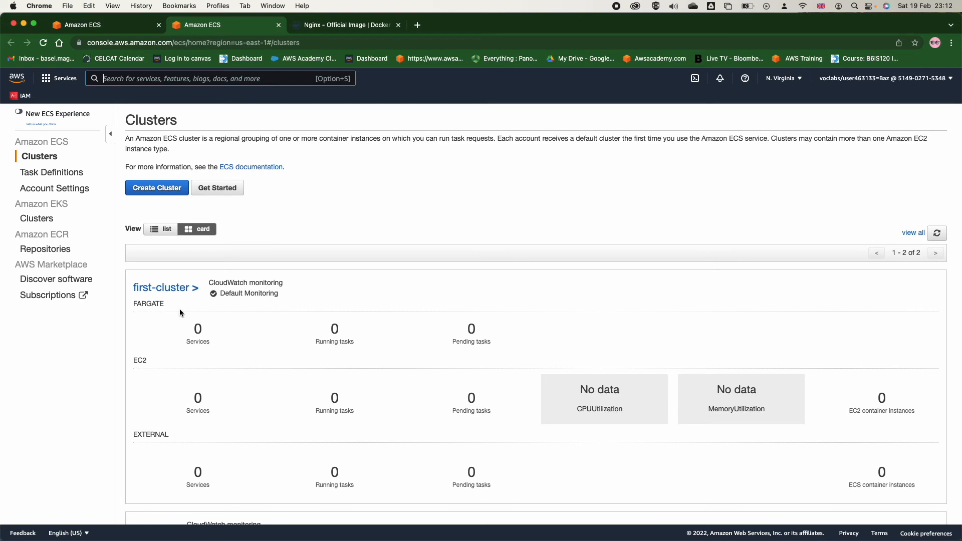
Open the default cluster from the clusters list and view its tasks
{"action": "scroll", "coordinate": [168, 293], "scroll_direction": "down", "scroll_amount": 5}
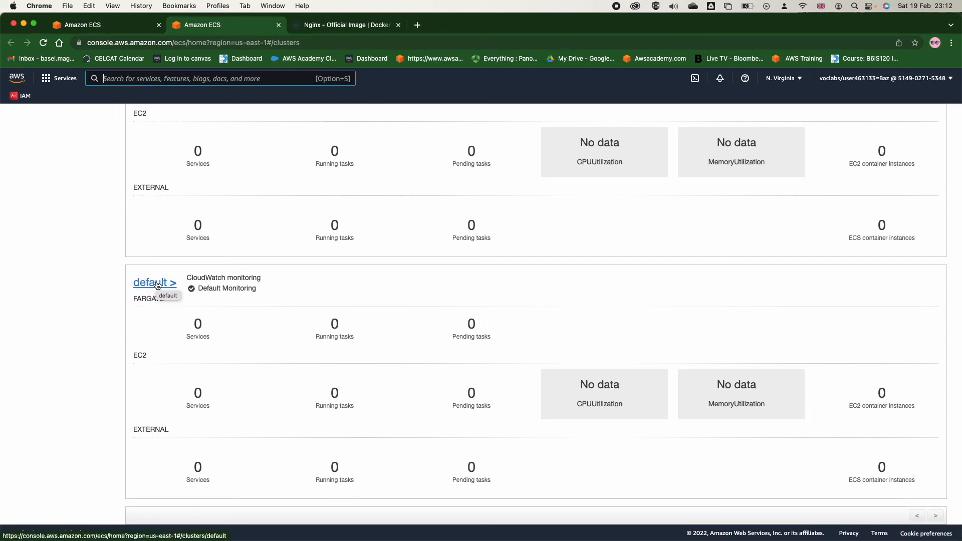
{"action": "left_click", "coordinate": [157, 284]}
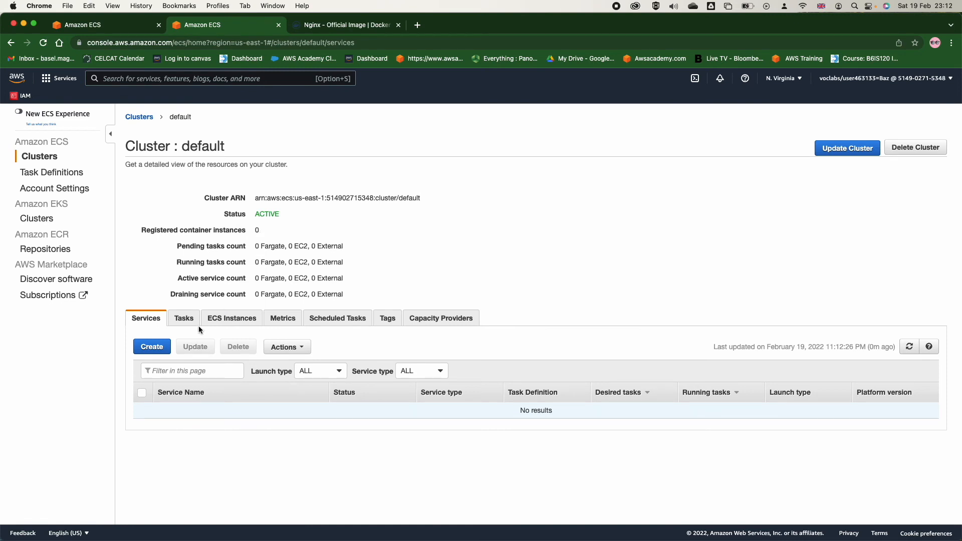
{"action": "left_click", "coordinate": [182, 318]}
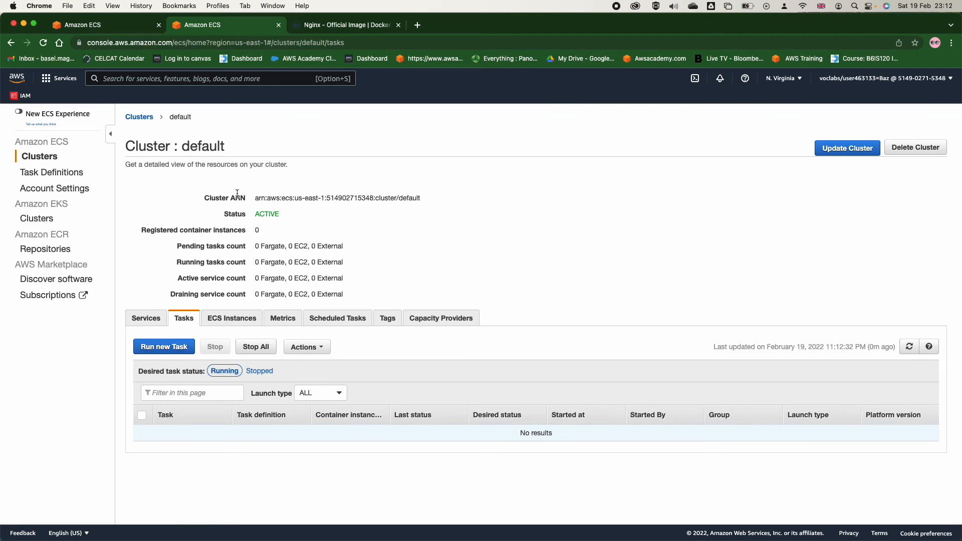
Try to run a new task from firsttask revision 2 on the default cluster without choosing a launch type
{"action": "left_click", "coordinate": [165, 347]}
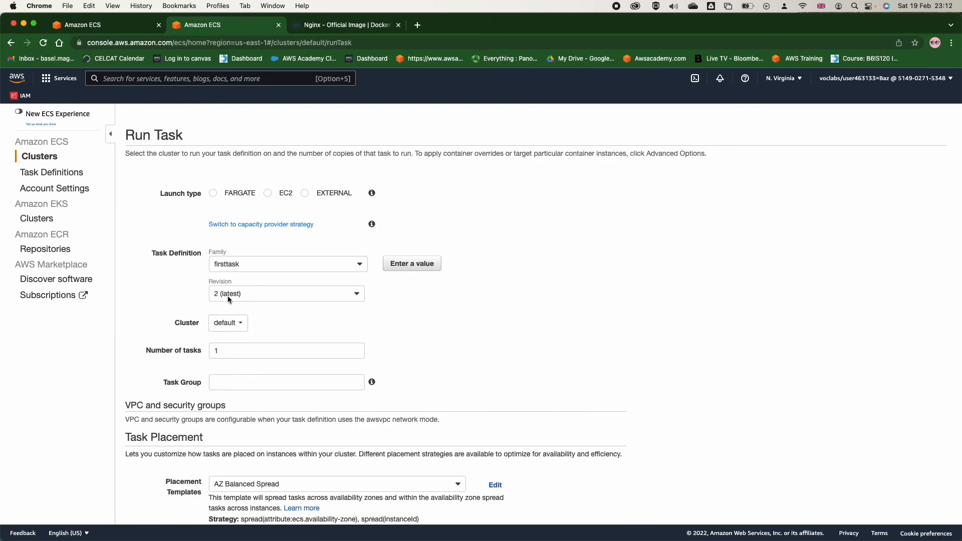
{"action": "scroll", "coordinate": [261, 302], "scroll_direction": "down", "scroll_amount": 5}
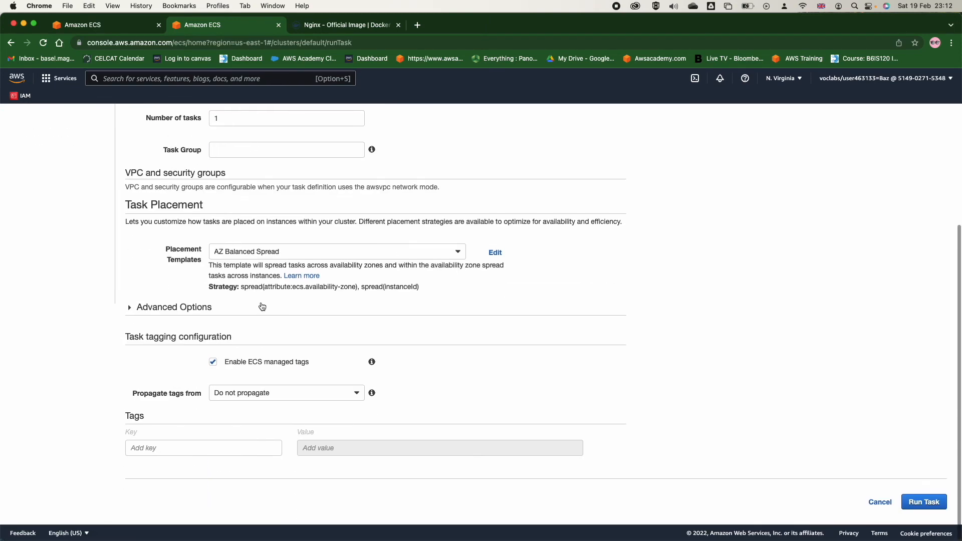
{"action": "left_click", "coordinate": [930, 502]}
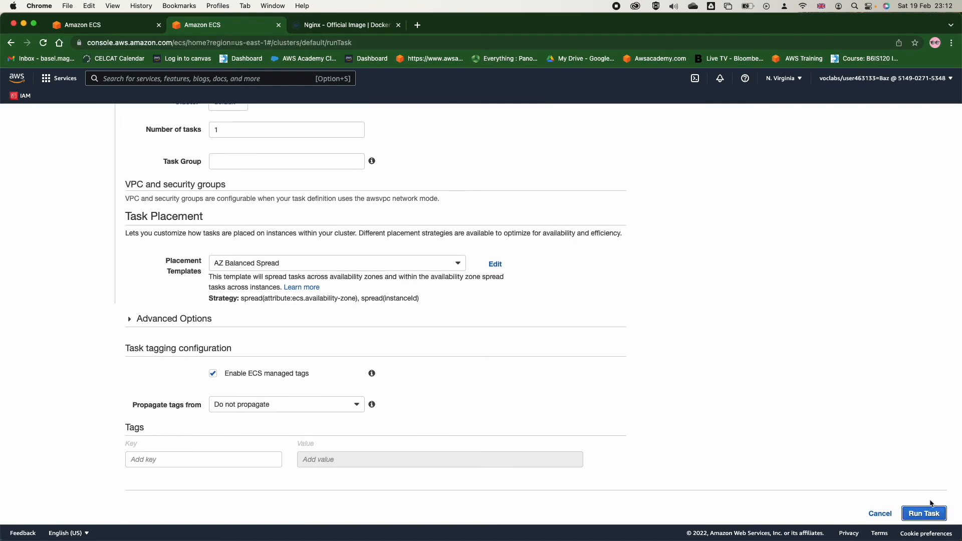
{"action": "left_click", "coordinate": [924, 509]}
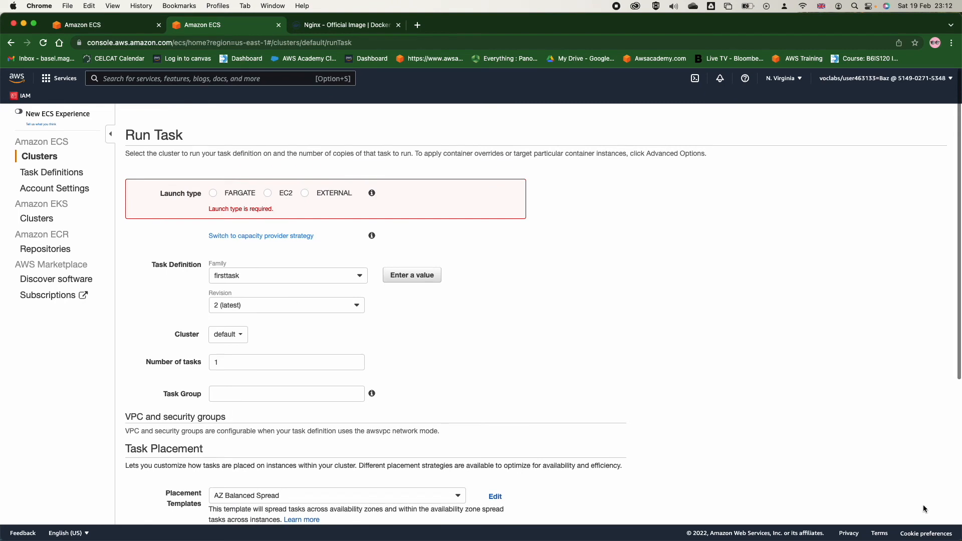
Try the FARGATE launch type with the Linux operating system family, and check the available task definition families and revisions
{"action": "left_click", "coordinate": [212, 194]}
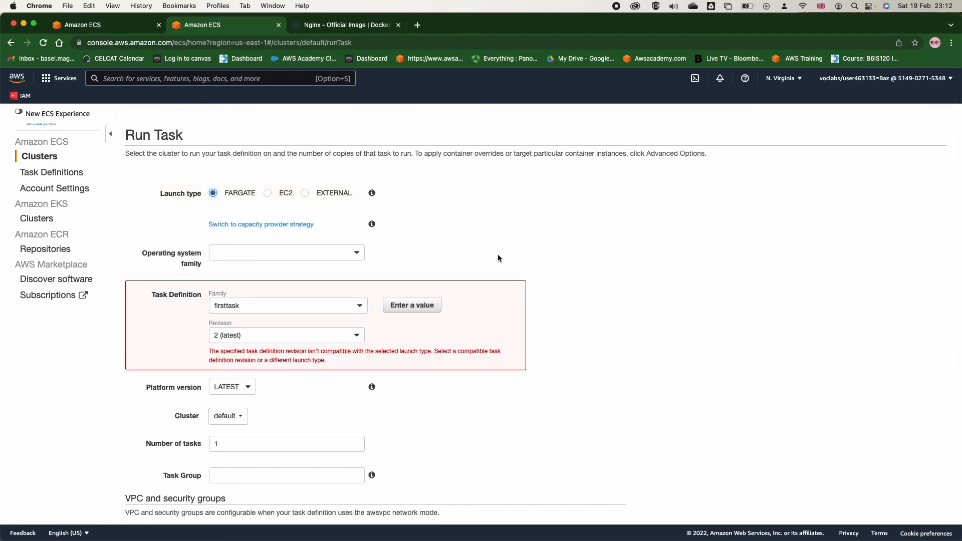
{"action": "left_click", "coordinate": [286, 256]}
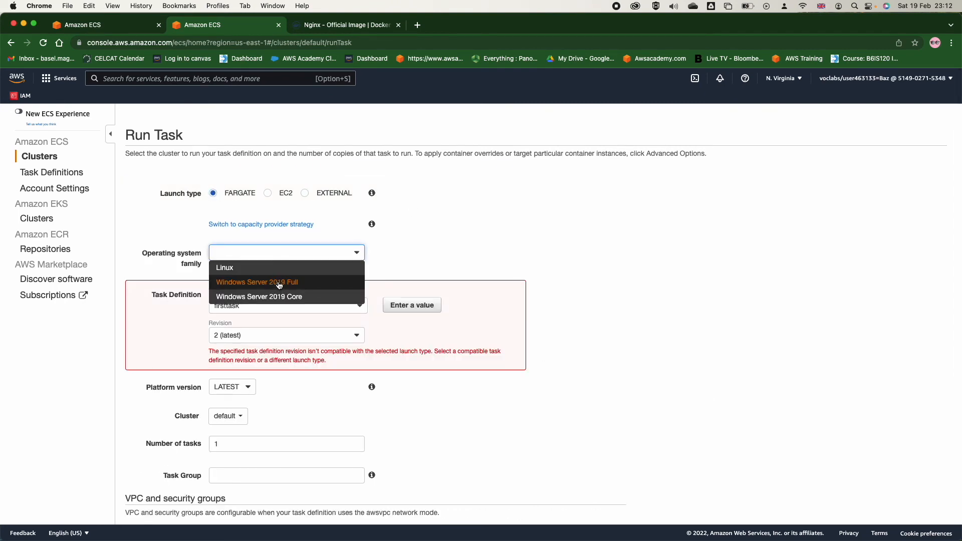
{"action": "left_click", "coordinate": [275, 270]}
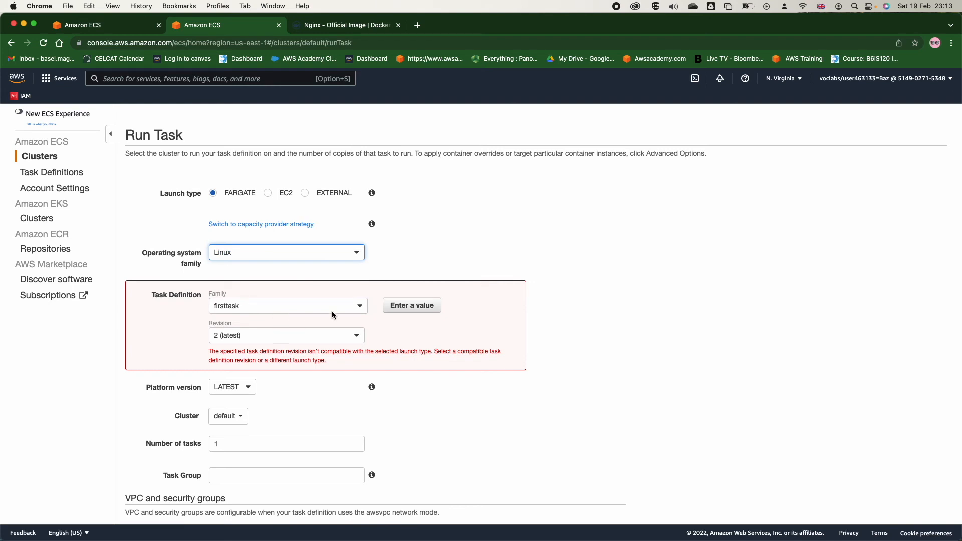
{"action": "left_click", "coordinate": [310, 335]}
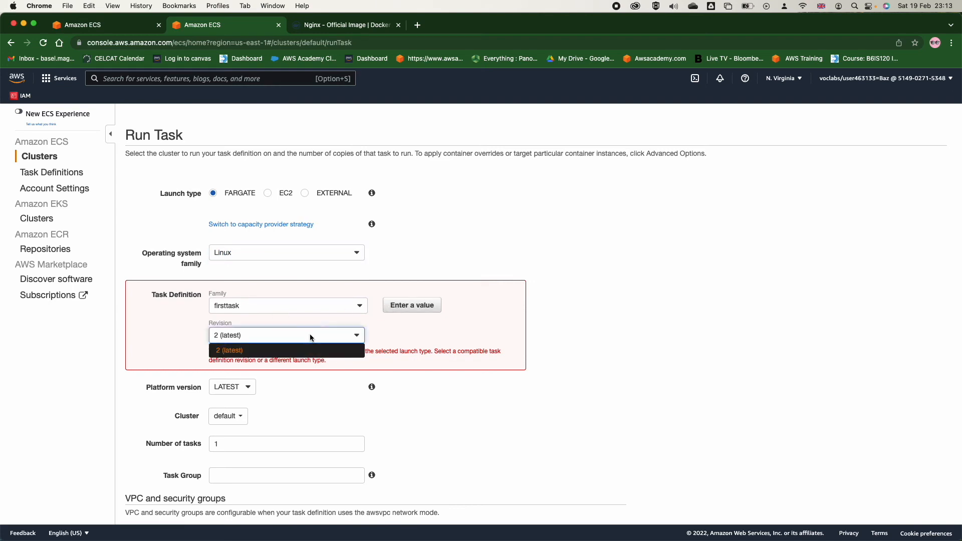
{"action": "left_click", "coordinate": [244, 308]}
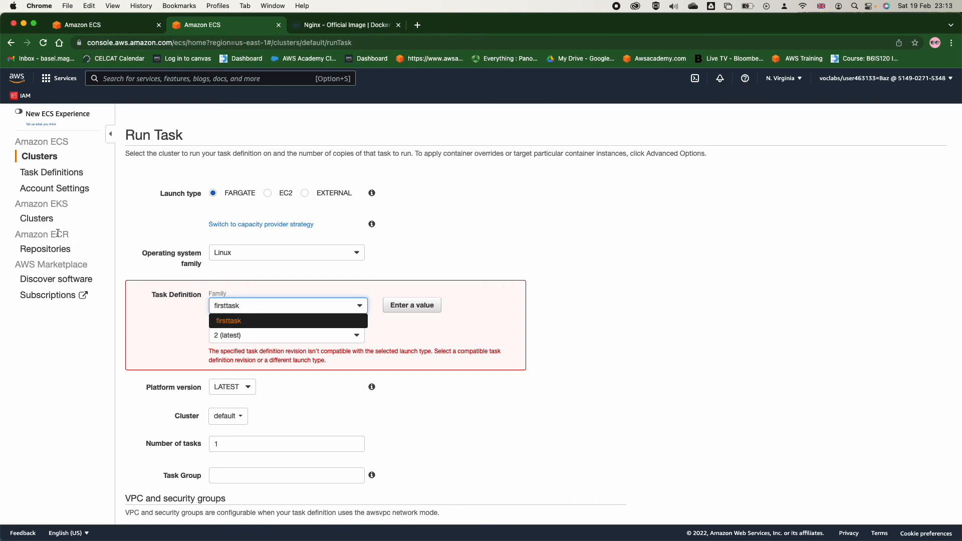
Start a new revision of the firsttask task definition
{"action": "left_click", "coordinate": [42, 174]}
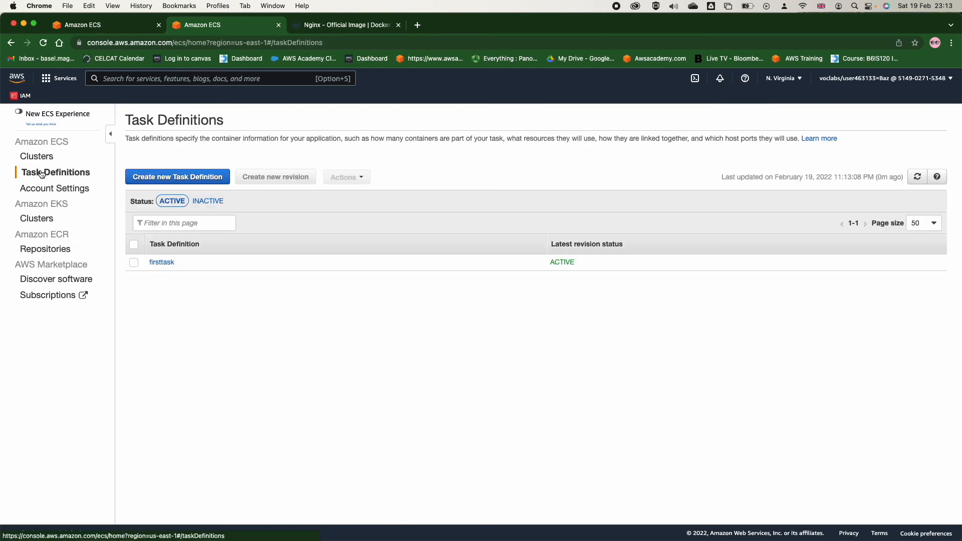
{"action": "left_click", "coordinate": [134, 262]}
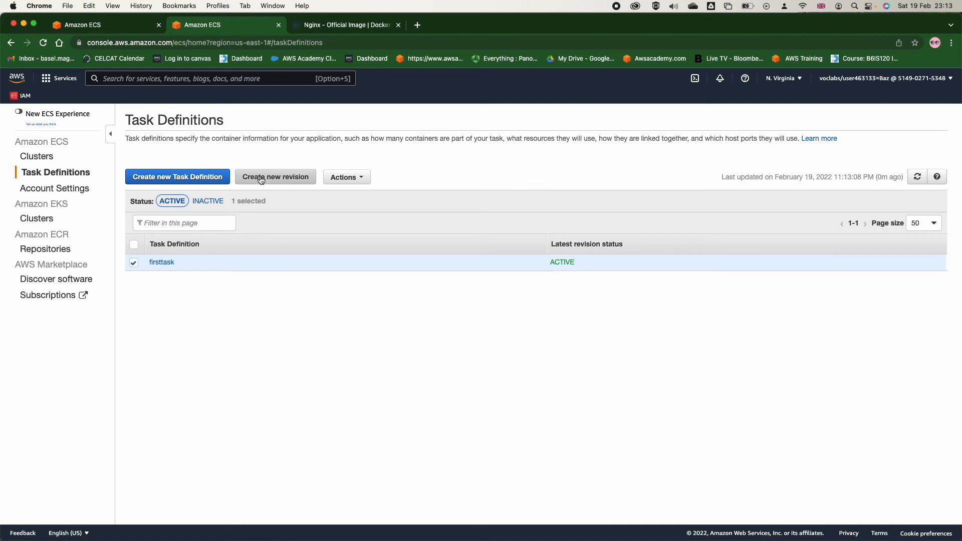
{"action": "left_click", "coordinate": [354, 181]}
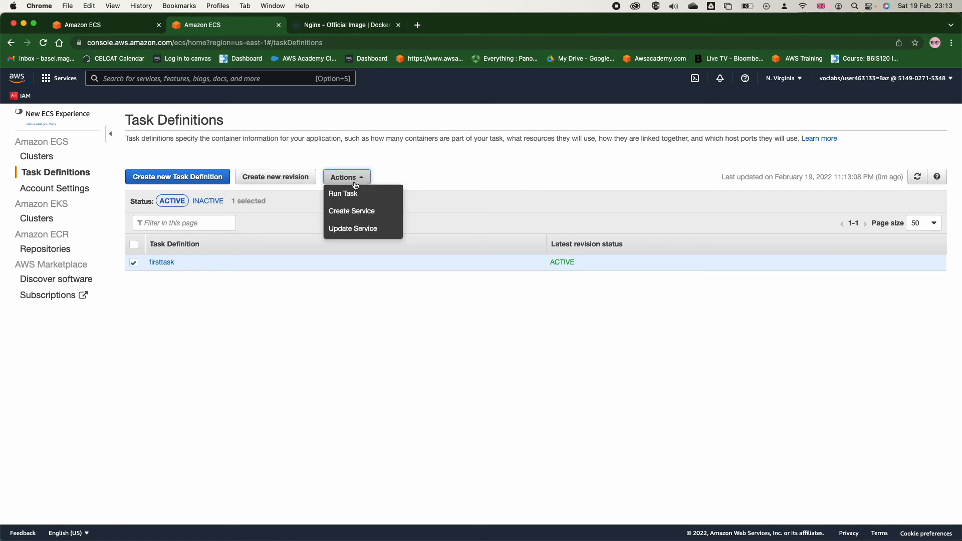
{"action": "left_click", "coordinate": [268, 177]}
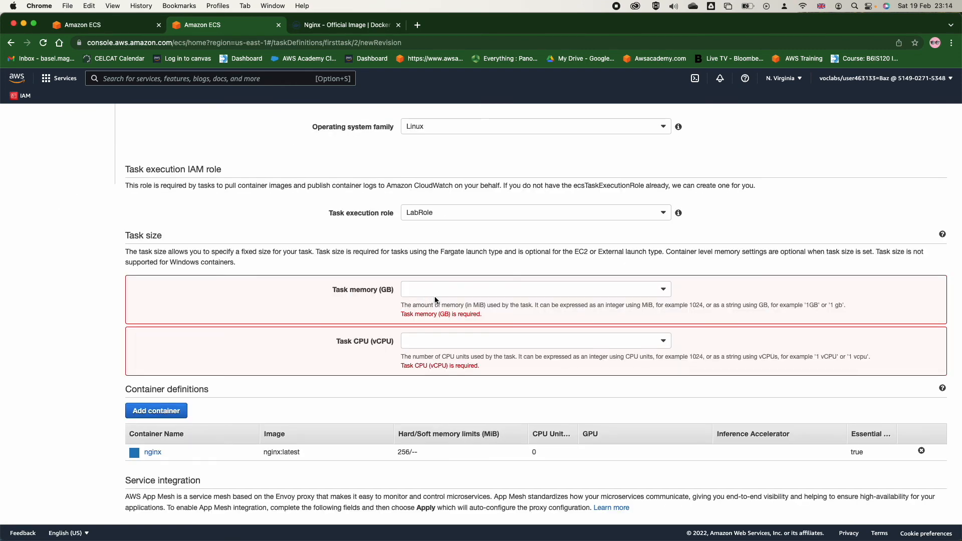
Set the task size to 1GB of memory and 0.5 vCPU
{"action": "left_click", "coordinate": [437, 288]}
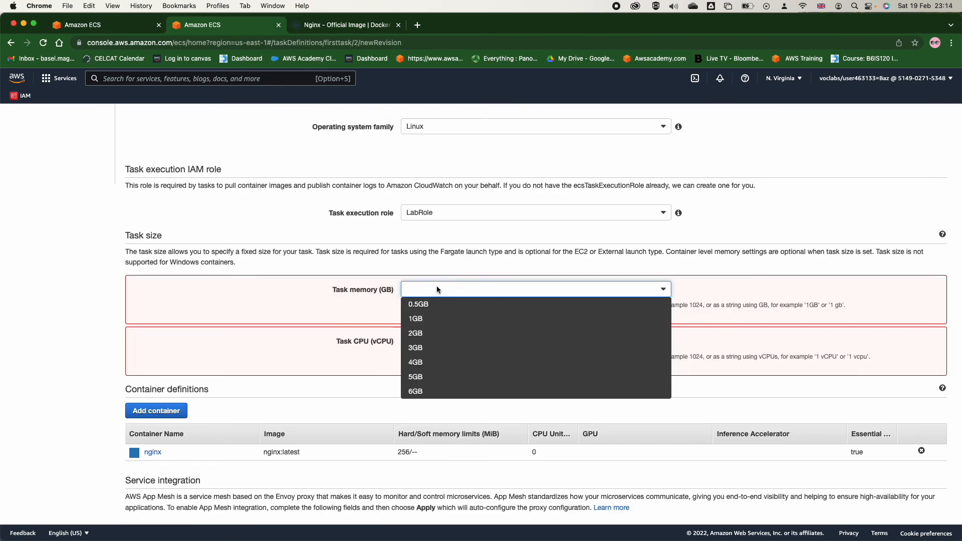
{"action": "left_click", "coordinate": [419, 320]}
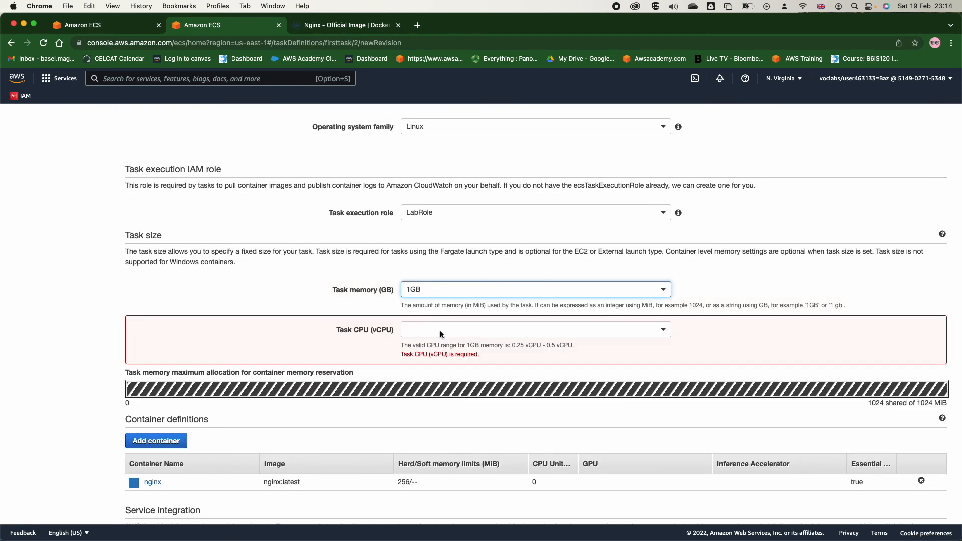
{"action": "left_click", "coordinate": [440, 329]}
{"action": "left_click", "coordinate": [440, 359]}
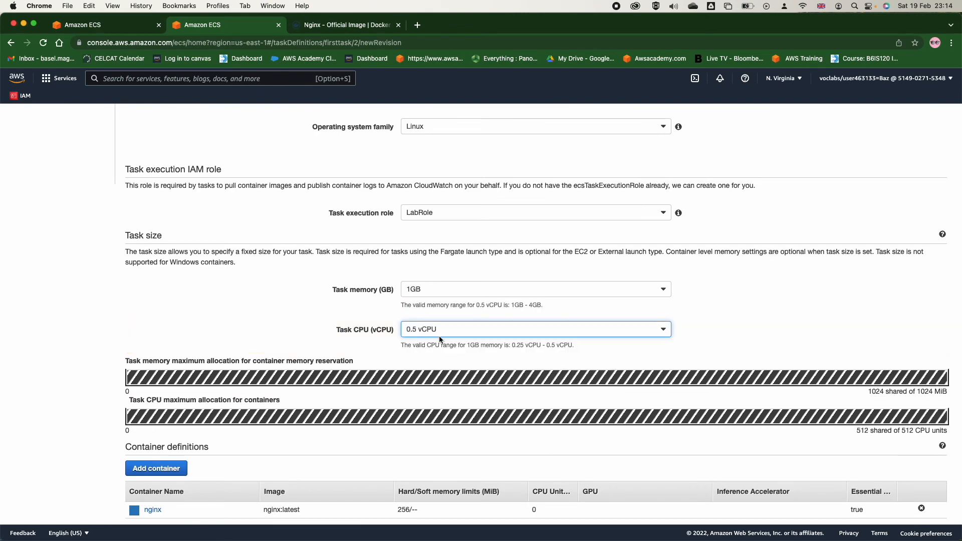
Add a TCP port mapping for container port 80 to the nginx container, and create the new task definition revision
{"action": "scroll", "coordinate": [428, 357], "scroll_direction": "down", "scroll_amount": 3}
{"action": "scroll", "coordinate": [428, 358], "scroll_direction": "down", "scroll_amount": 1}
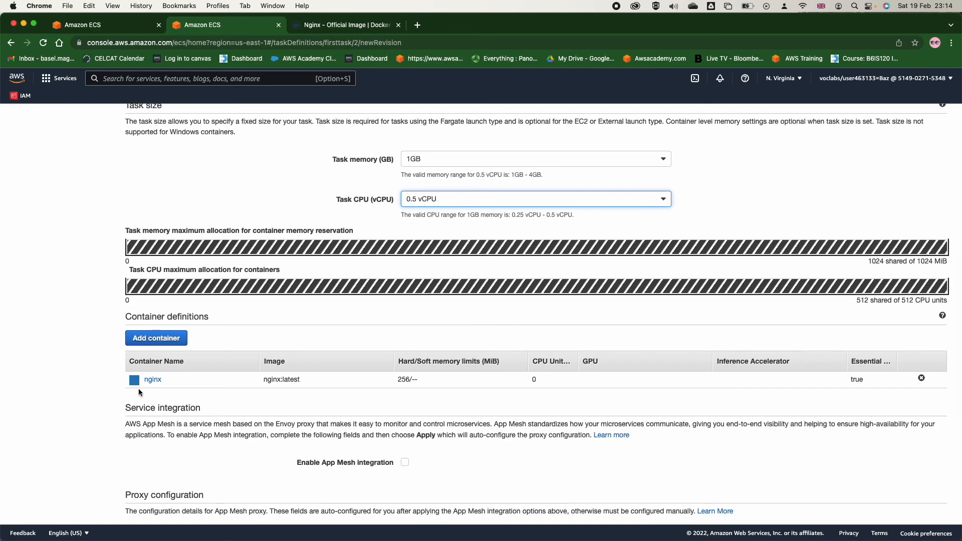
{"action": "left_click", "coordinate": [152, 379]}
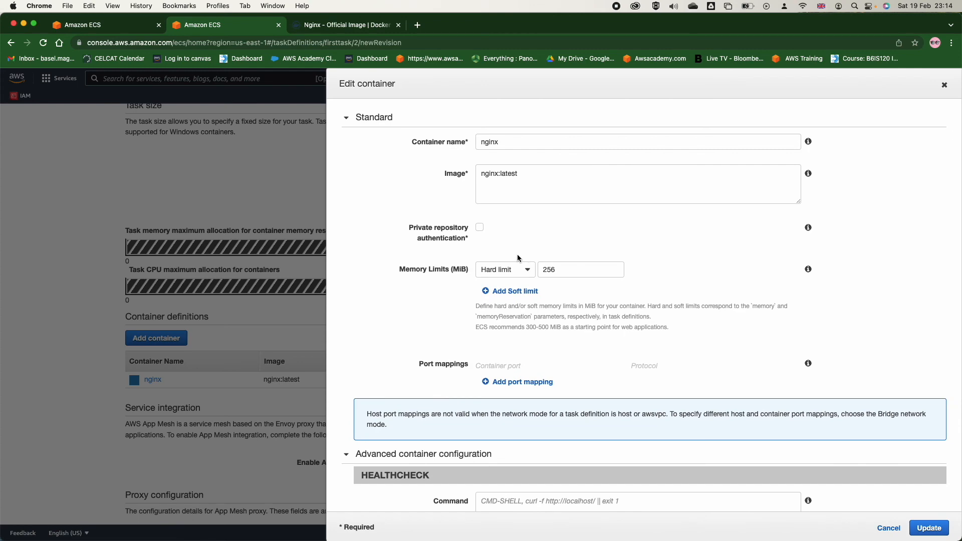
{"action": "scroll", "coordinate": [499, 201], "scroll_direction": "down", "scroll_amount": 15}
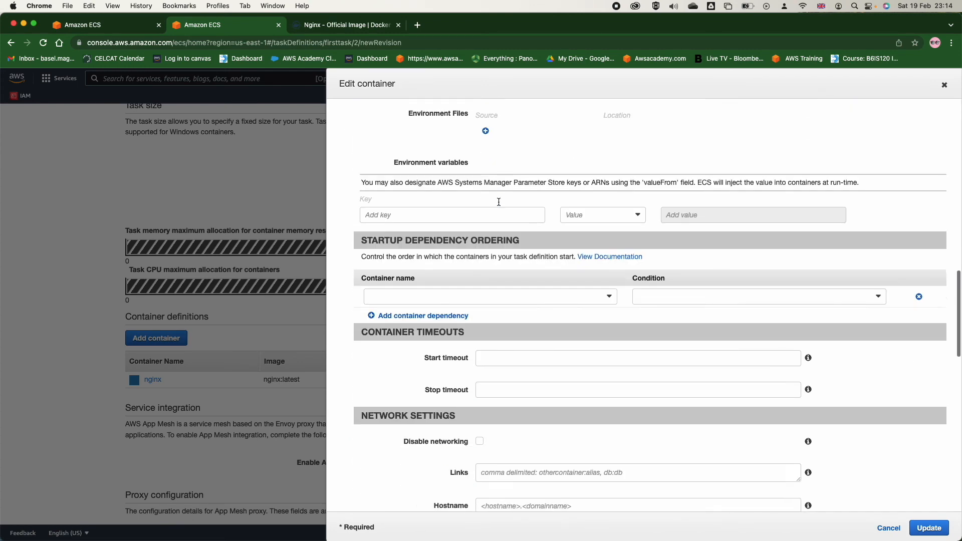
{"action": "scroll", "coordinate": [499, 201], "scroll_direction": "up", "scroll_amount": 15}
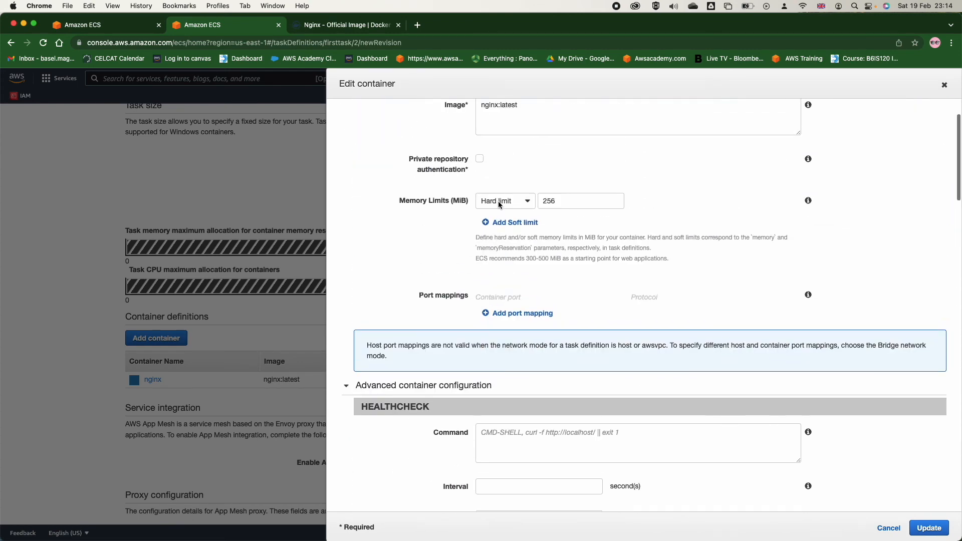
{"action": "left_click", "coordinate": [525, 386]}
{"action": "left_click", "coordinate": [523, 386]}
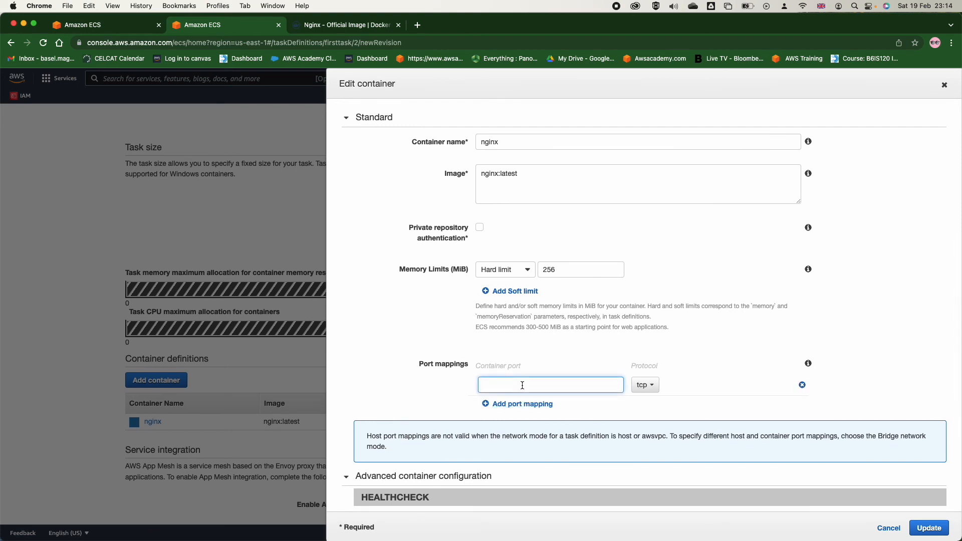
{"action": "type", "text": "80"}
{"action": "left_click", "coordinate": [929, 527]}
{"action": "scroll", "coordinate": [710, 434], "scroll_direction": "down", "scroll_amount": 10}
{"action": "left_click", "coordinate": [927, 501]}
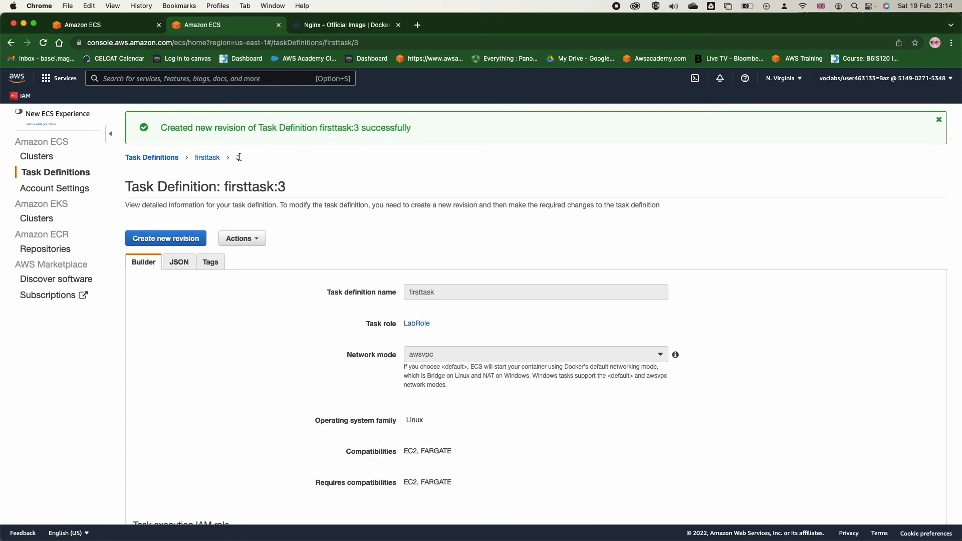
Open the default cluster's tasks and start running a new task
{"action": "left_click", "coordinate": [33, 156]}
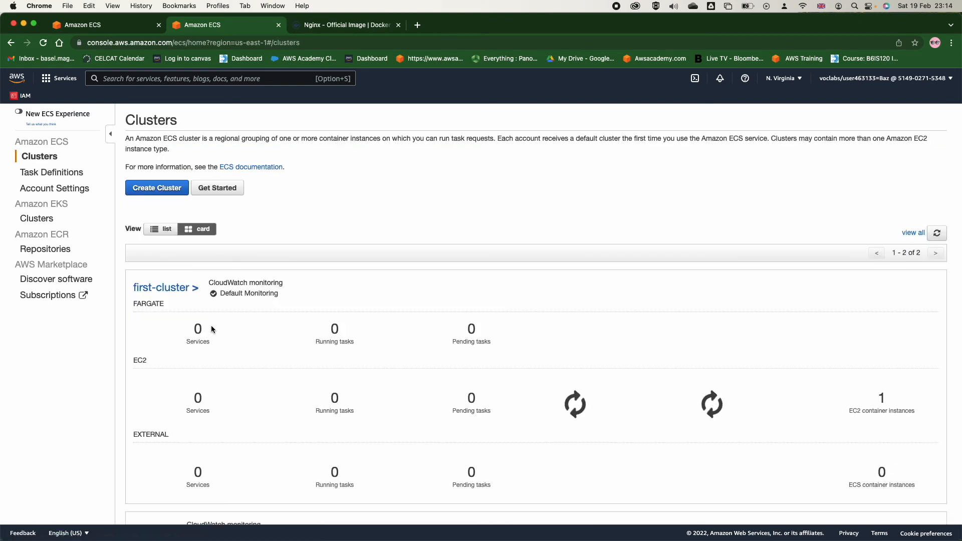
{"action": "scroll", "coordinate": [211, 325], "scroll_direction": "down", "scroll_amount": 3}
{"action": "scroll", "coordinate": [211, 329], "scroll_direction": "down", "scroll_amount": 3}
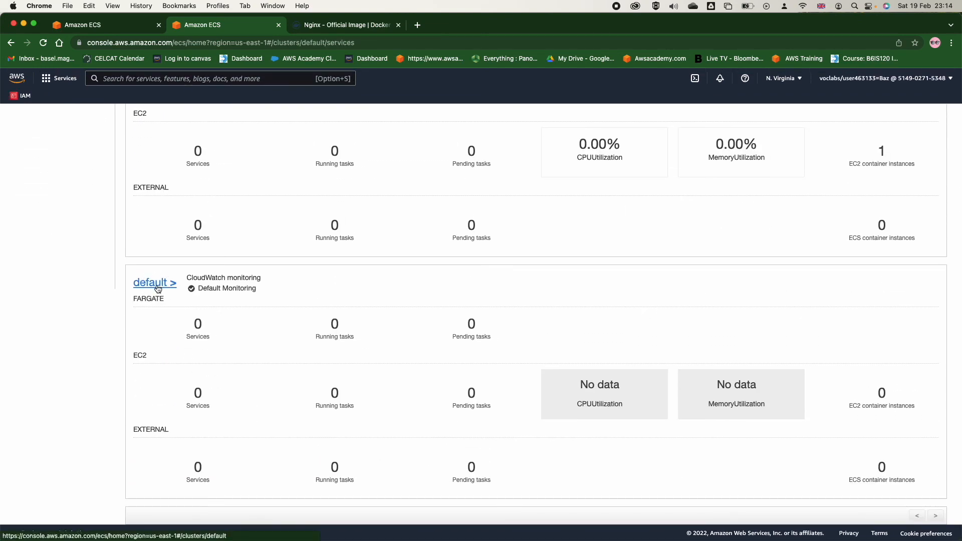
{"action": "left_click", "coordinate": [151, 281]}
{"action": "left_click", "coordinate": [183, 319]}
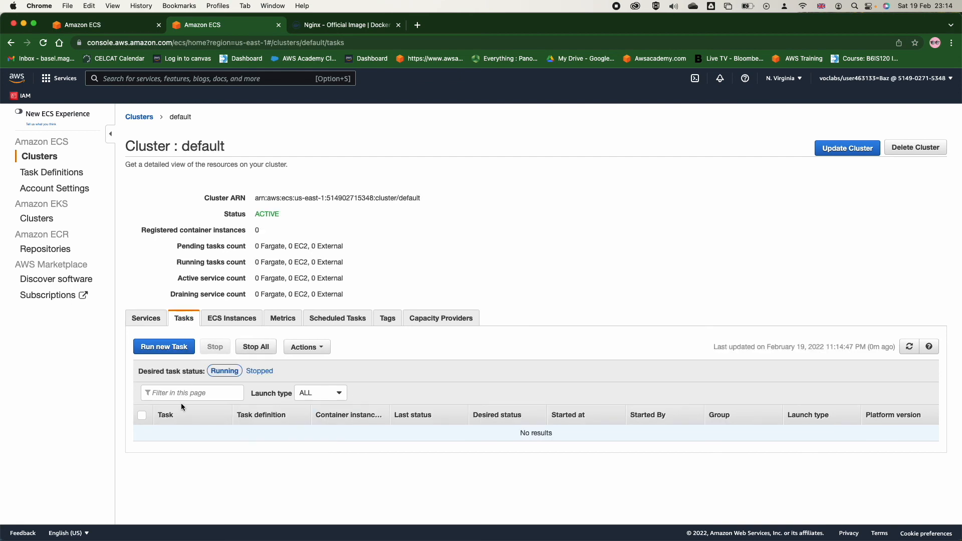
{"action": "left_click", "coordinate": [172, 349]}
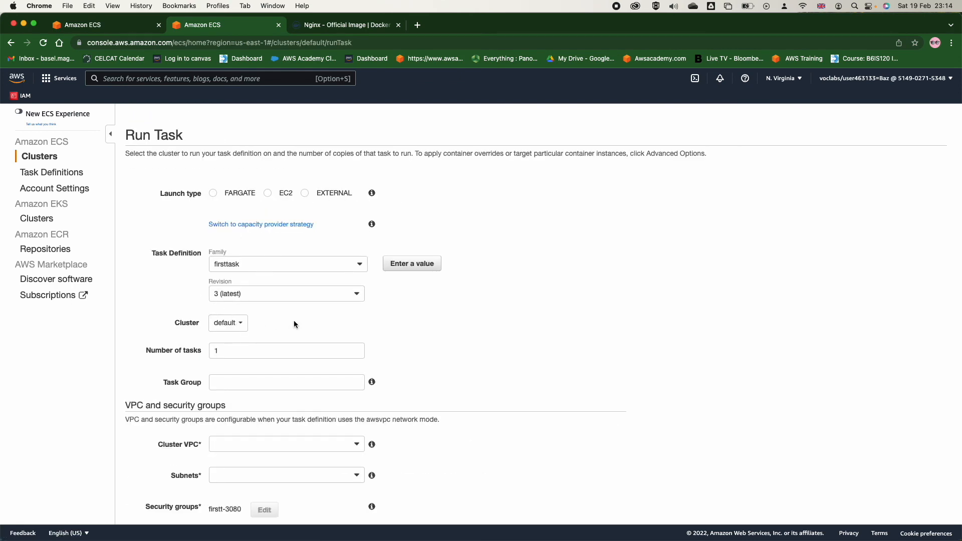
Review the network and placement settings, and try to run firsttask revision 3 without choosing a launch type
{"action": "scroll", "coordinate": [293, 321], "scroll_direction": "down", "scroll_amount": 5}
{"action": "scroll", "coordinate": [294, 321], "scroll_direction": "up", "scroll_amount": 1}
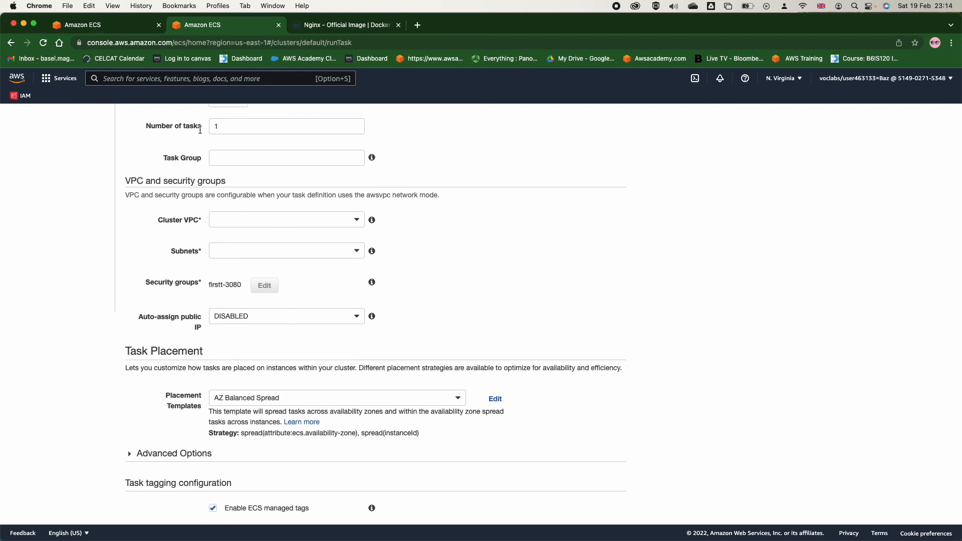
{"action": "scroll", "coordinate": [263, 235], "scroll_direction": "down", "scroll_amount": 5}
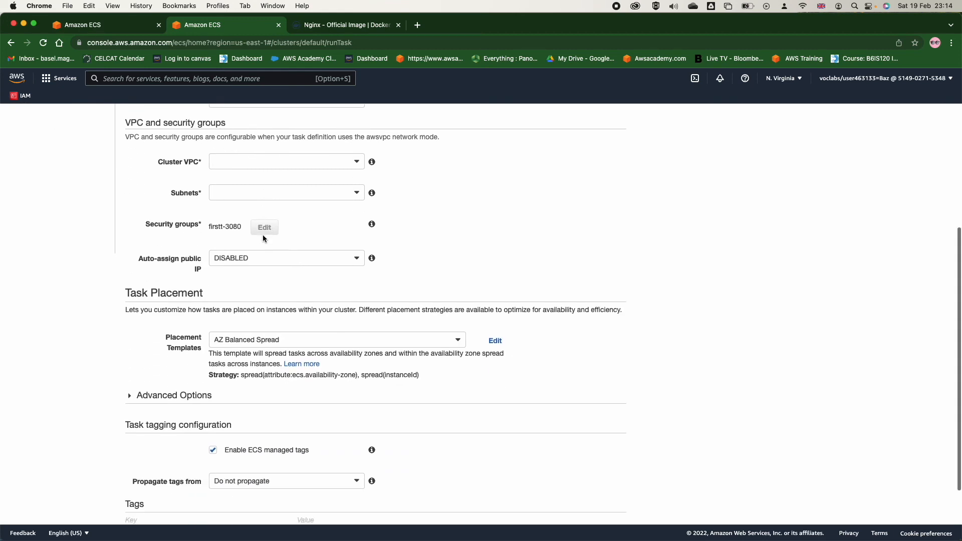
{"action": "scroll", "coordinate": [262, 239], "scroll_direction": "up", "scroll_amount": 6}
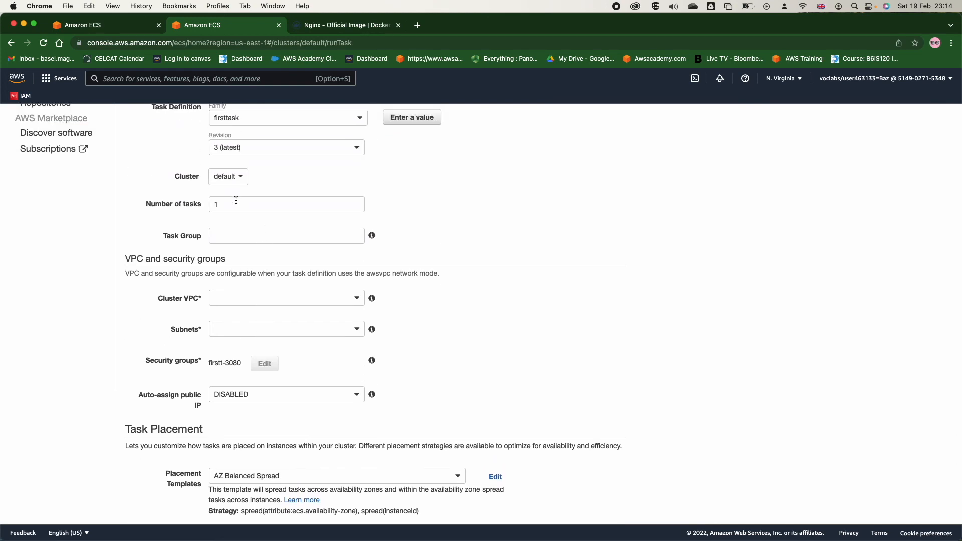
{"action": "scroll", "coordinate": [231, 180], "scroll_direction": "down", "scroll_amount": 8}
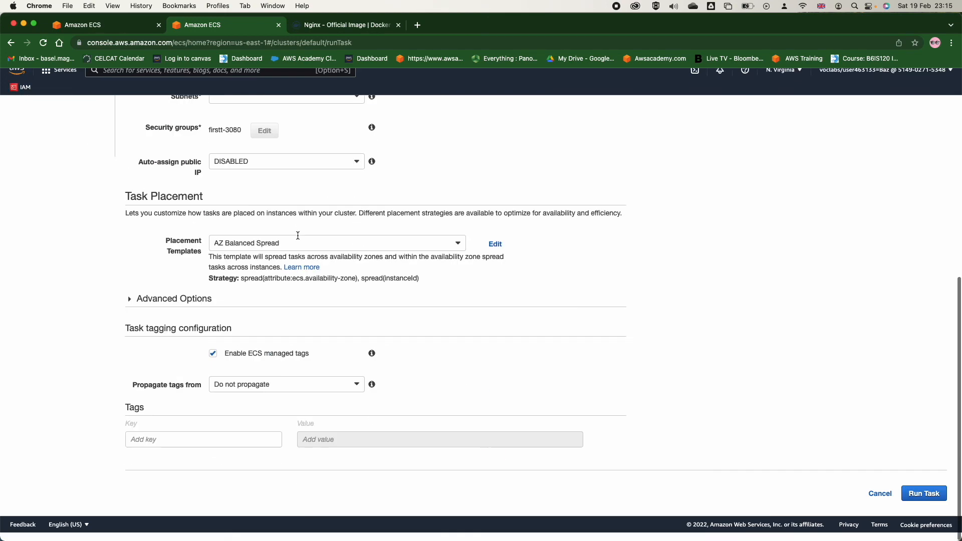
{"action": "left_click", "coordinate": [924, 502]}
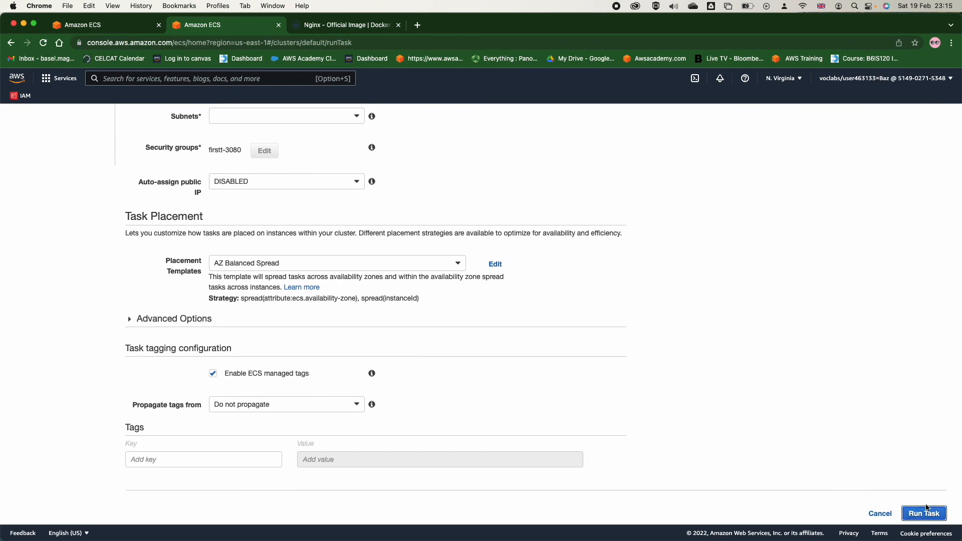
{"action": "left_click", "coordinate": [925, 512]}
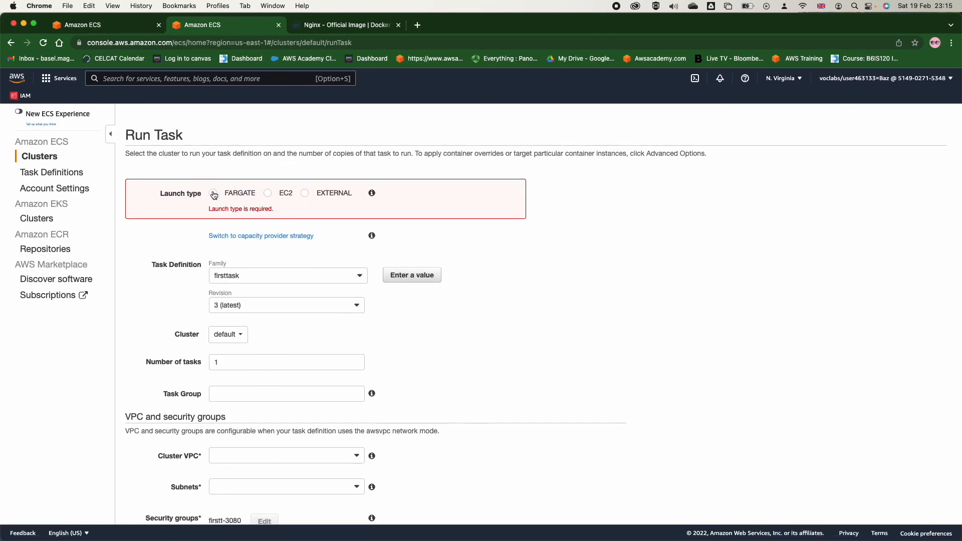
Choose the FARGATE launch type and try to run the task with the network settings left empty
{"action": "left_click", "coordinate": [214, 194]}
{"action": "scroll", "coordinate": [463, 264], "scroll_direction": "down", "scroll_amount": 10}
{"action": "left_click", "coordinate": [927, 502]}
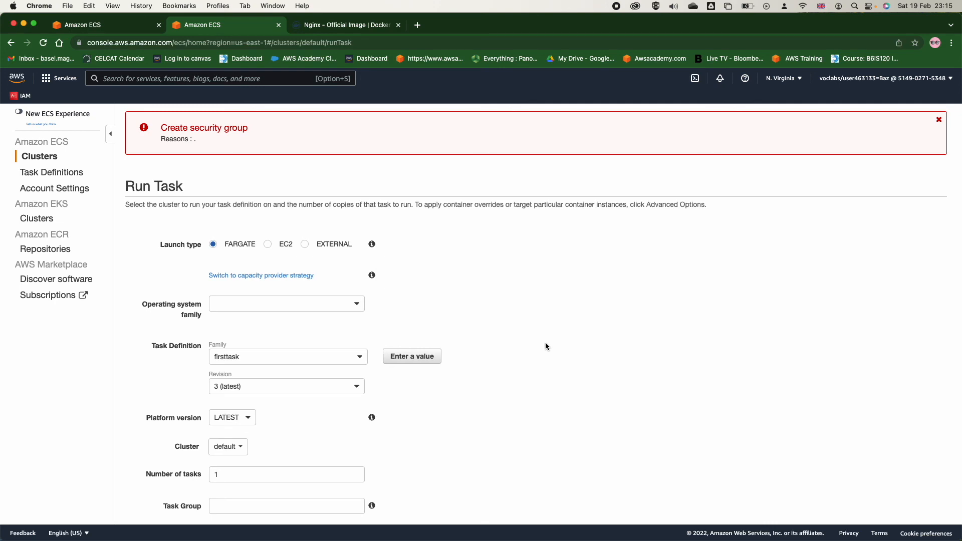
Set the task's operating system family to Linux
{"action": "left_click", "coordinate": [311, 302]}
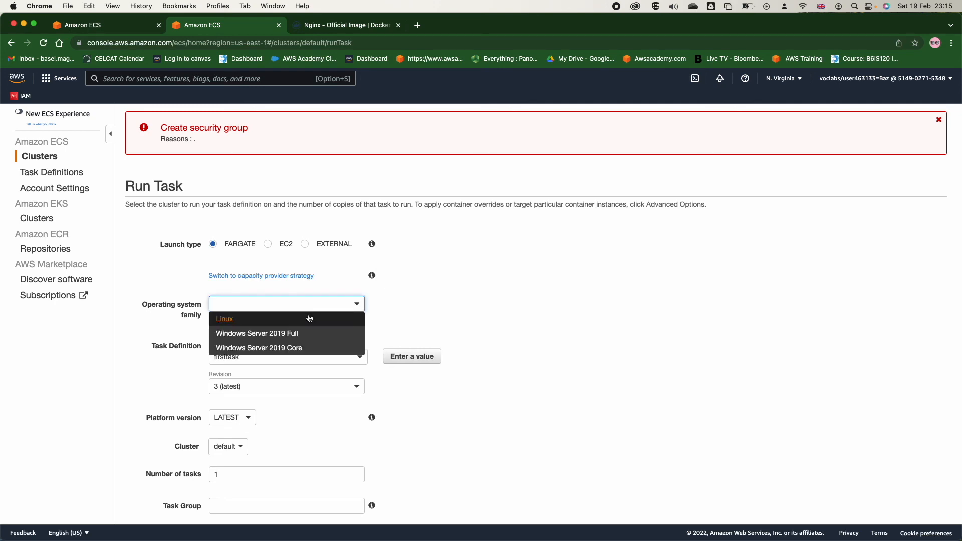
{"action": "left_click", "coordinate": [309, 318]}
{"action": "scroll", "coordinate": [305, 368], "scroll_direction": "down", "scroll_amount": 10}
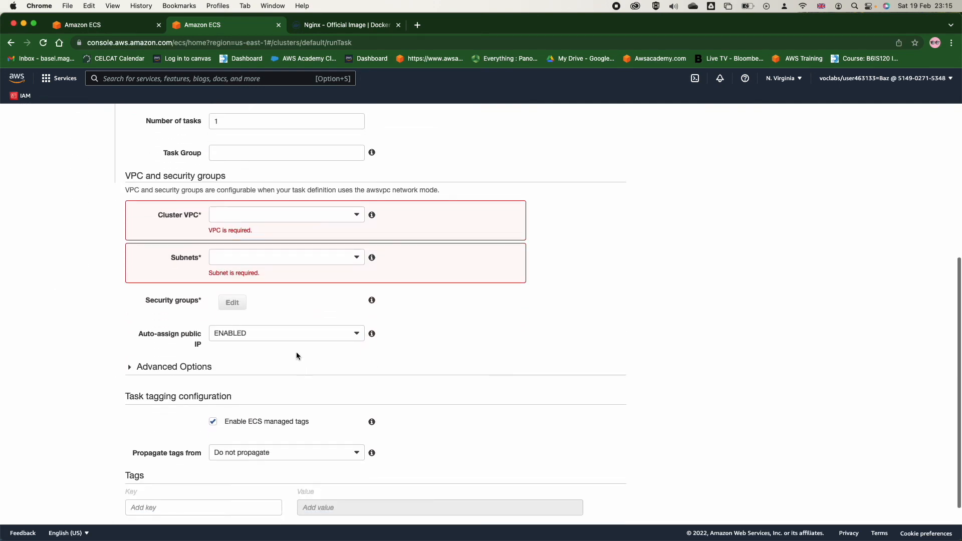
Assign the task to the VPC with range 10.0.0.0/16 and its us-east-1a (10.0.0.0/24) and us-east-1b (10.0.1.0/24) subnets
{"action": "left_click", "coordinate": [256, 216]}
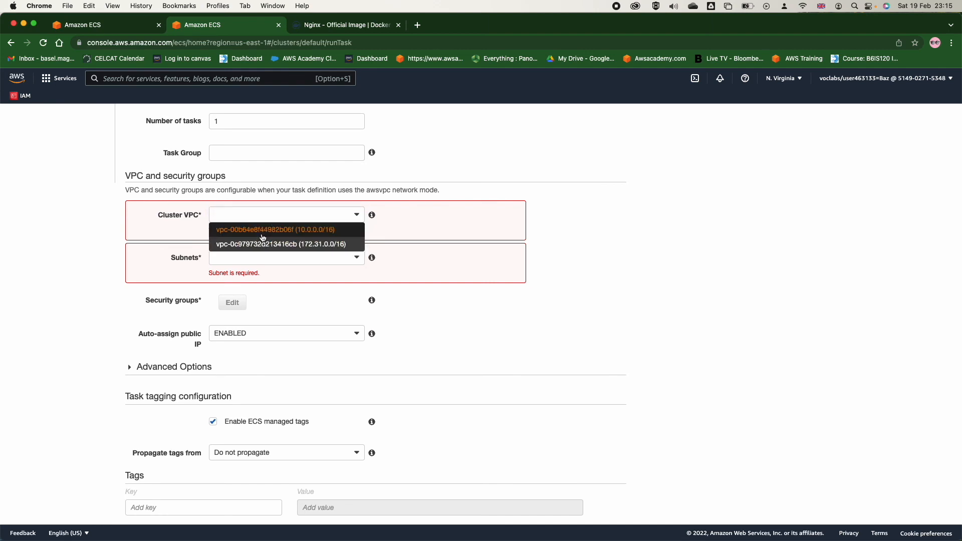
{"action": "left_click", "coordinate": [258, 231]}
{"action": "left_click", "coordinate": [261, 249]}
{"action": "left_click", "coordinate": [261, 262]}
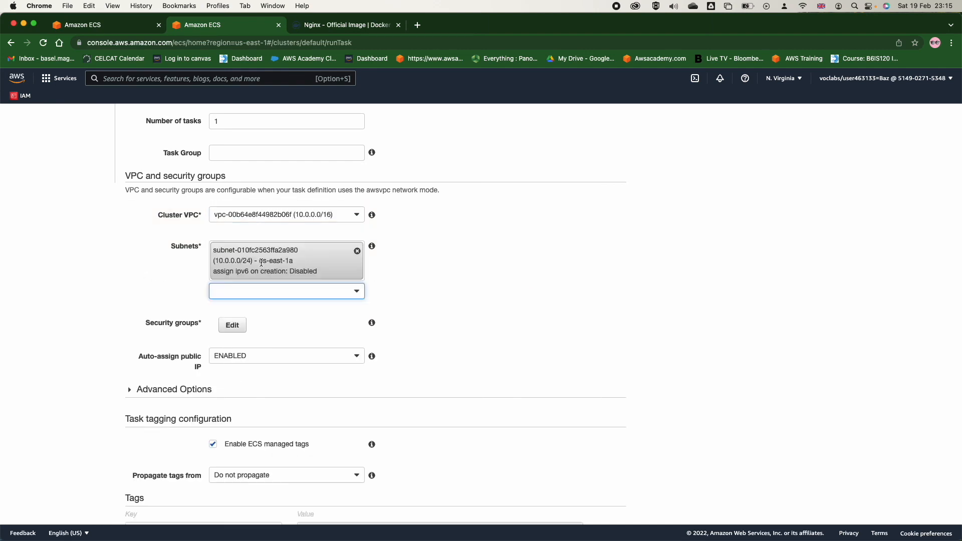
{"action": "left_click", "coordinate": [269, 298]}
{"action": "left_click", "coordinate": [269, 359]}
{"action": "scroll", "coordinate": [269, 359], "scroll_direction": "down", "scroll_amount": 3}
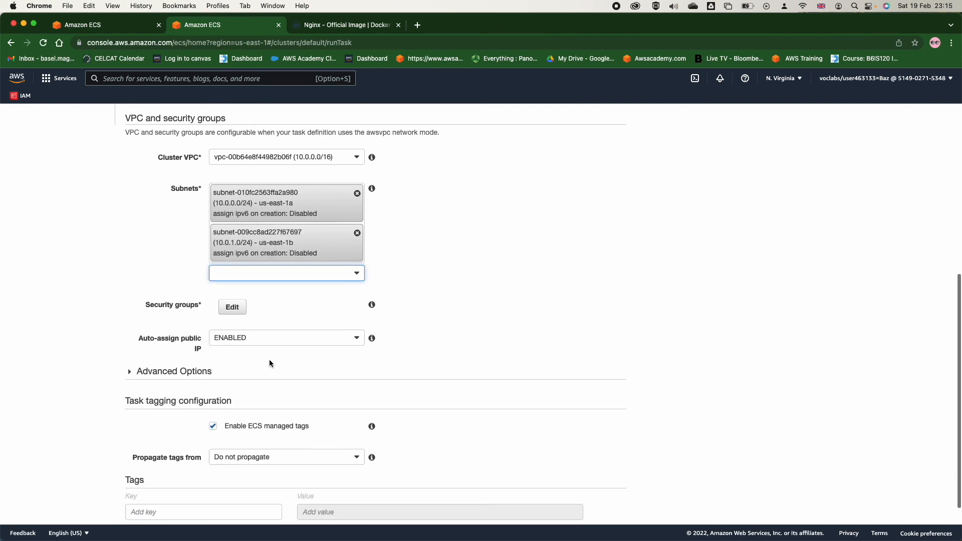
Keep the new security group allowing HTTP on port 80 and run the Fargate task
{"action": "left_click", "coordinate": [232, 296]}
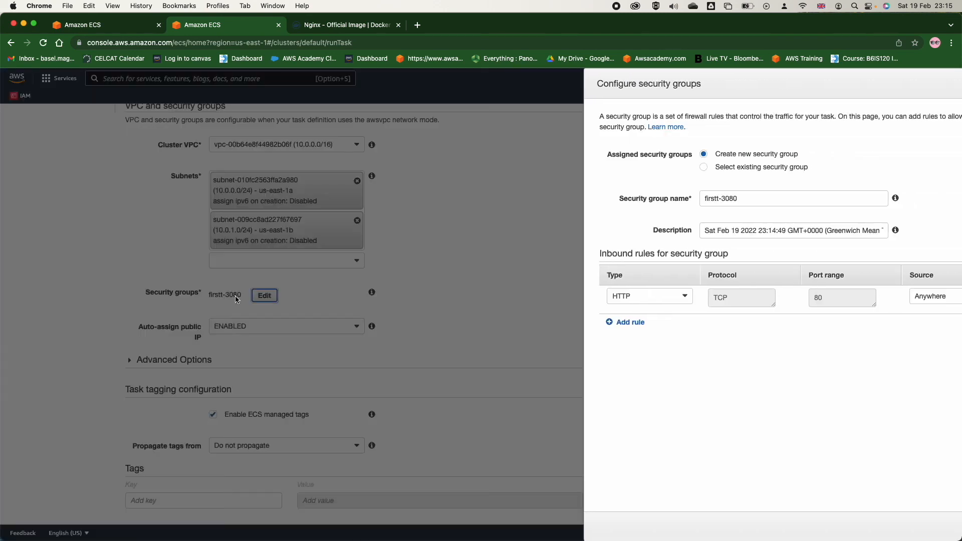
{"action": "left_click", "coordinate": [931, 527]}
{"action": "scroll", "coordinate": [501, 436], "scroll_direction": "down", "scroll_amount": 2}
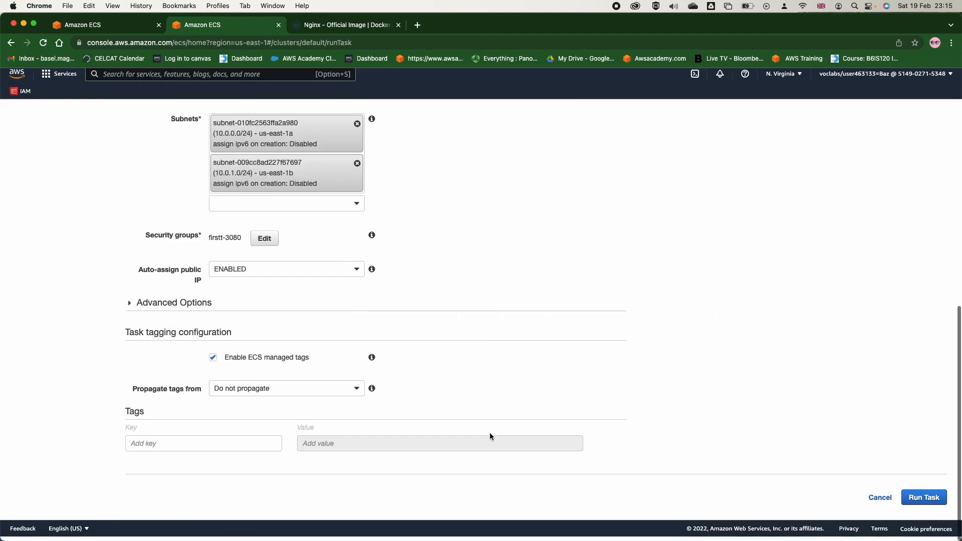
{"action": "left_click", "coordinate": [928, 506]}
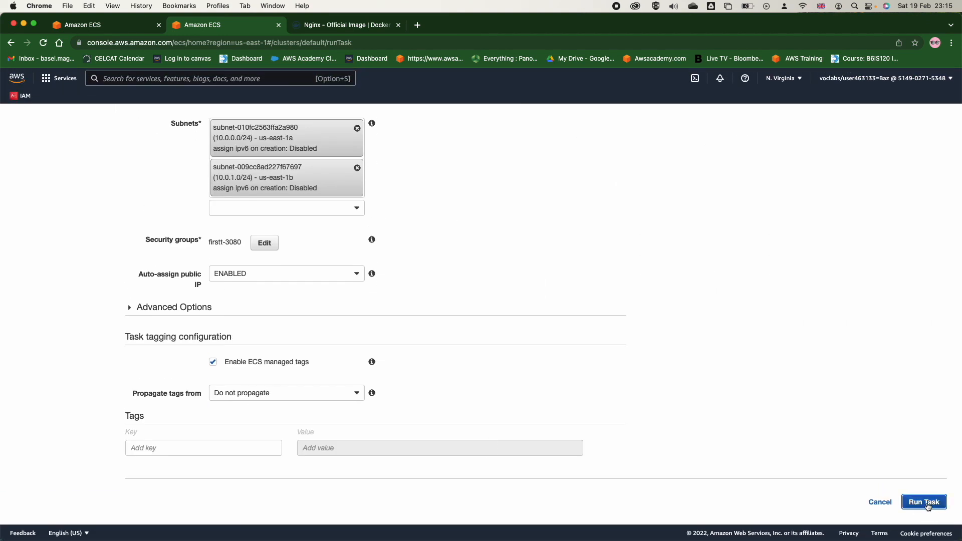
{"action": "left_click", "coordinate": [927, 506]}
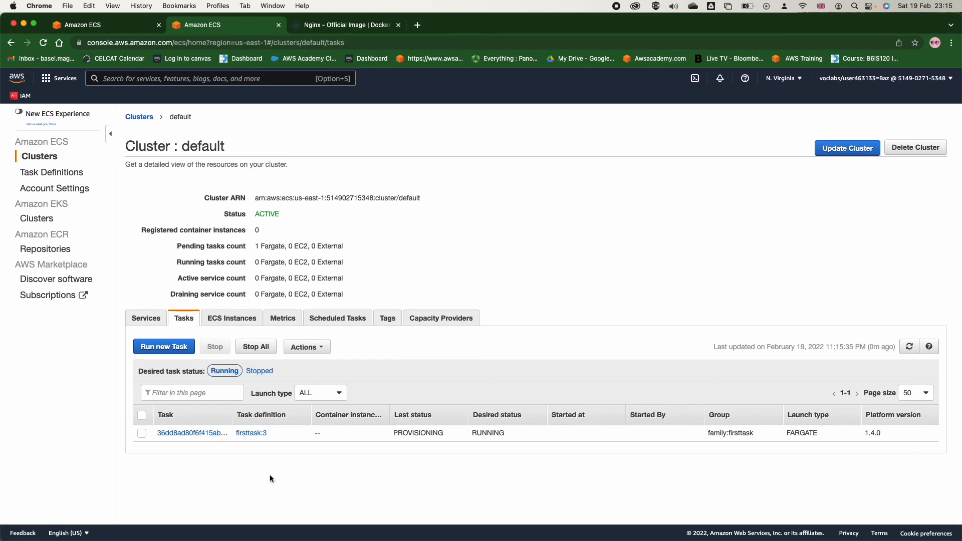
Review the new Fargate task's details and network information, and return to the cluster list
{"action": "left_click", "coordinate": [186, 434]}
{"action": "scroll", "coordinate": [212, 307], "scroll_direction": "down", "scroll_amount": 1}
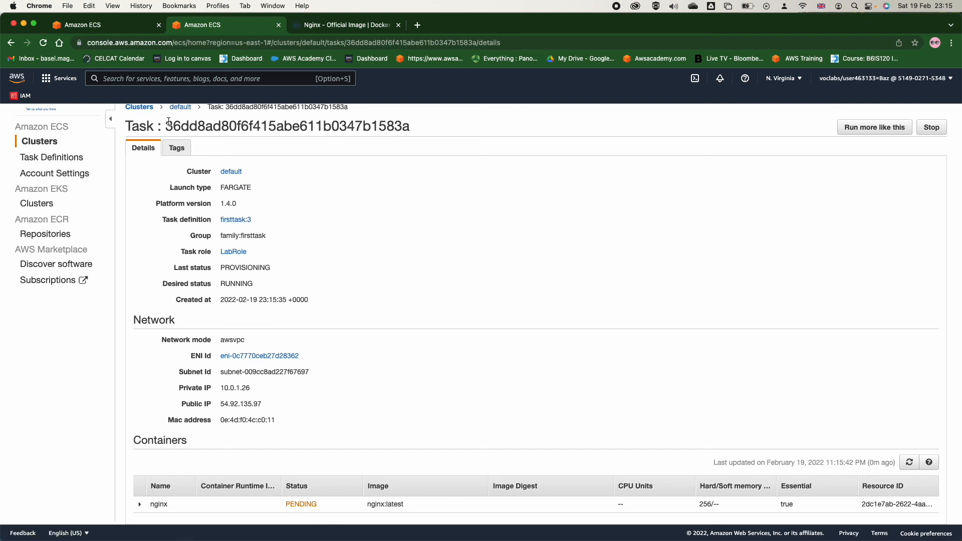
{"action": "left_click", "coordinate": [134, 109]}
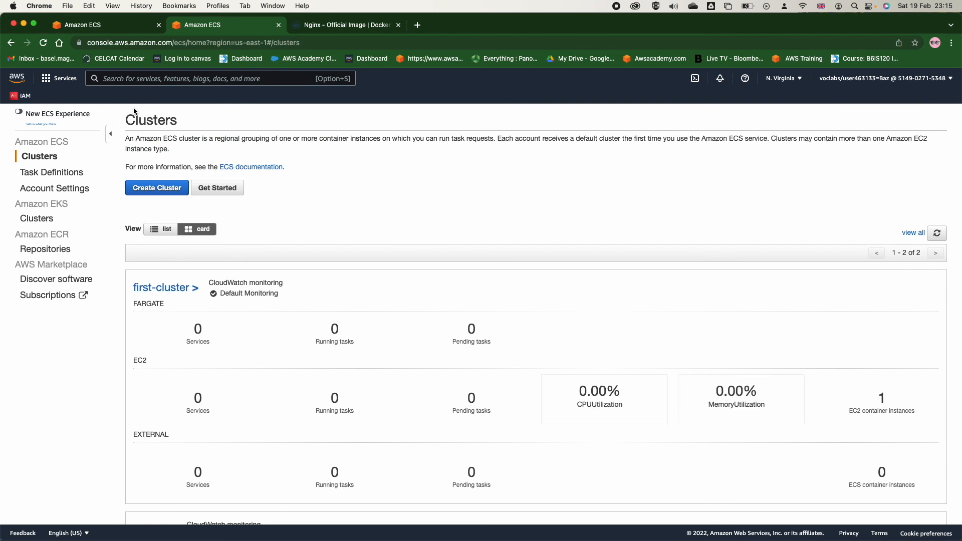
Run firsttask revision 2 as a new task on first-cluster with the EC2 launch type
{"action": "left_click", "coordinate": [188, 289]}
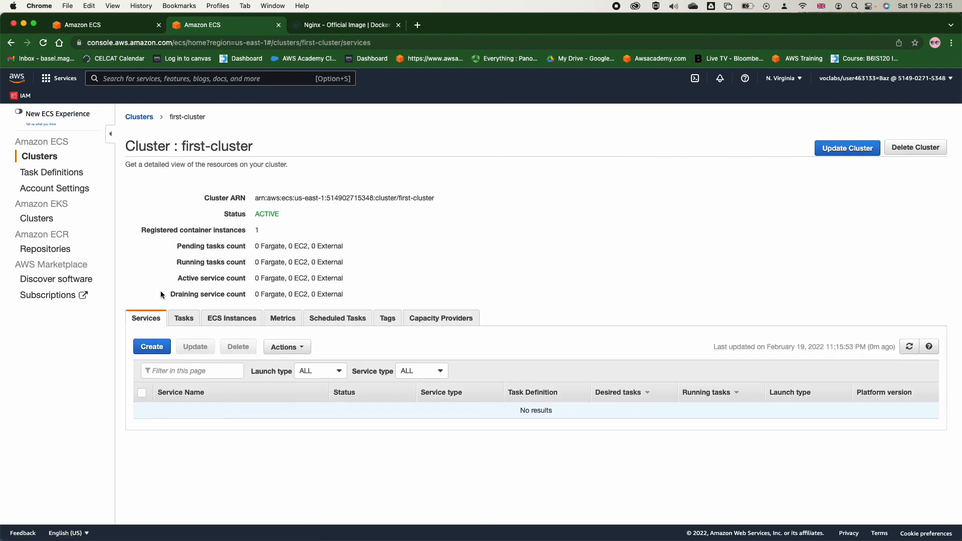
{"action": "left_click", "coordinate": [184, 319]}
{"action": "left_click", "coordinate": [159, 346]}
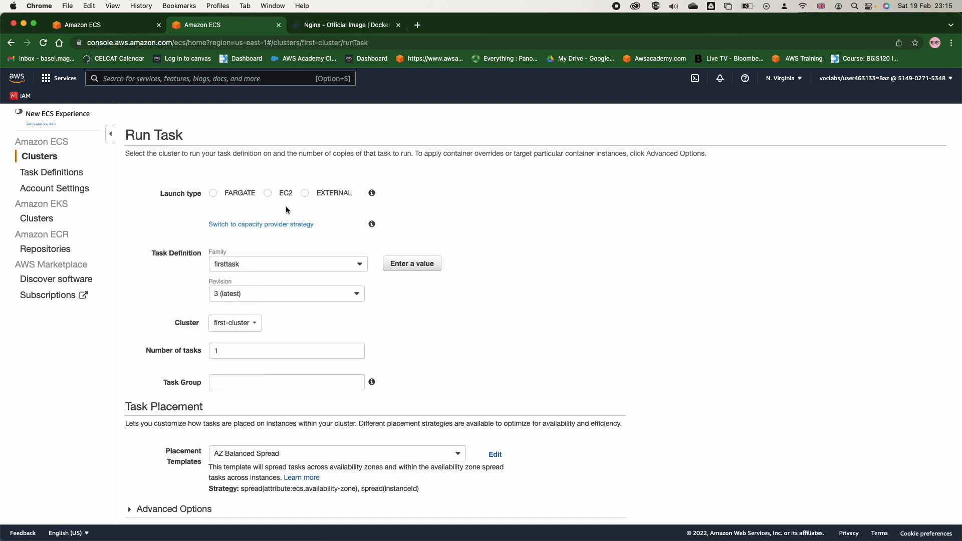
{"action": "left_click", "coordinate": [285, 191]}
{"action": "left_click", "coordinate": [245, 299]}
{"action": "left_click", "coordinate": [238, 325]}
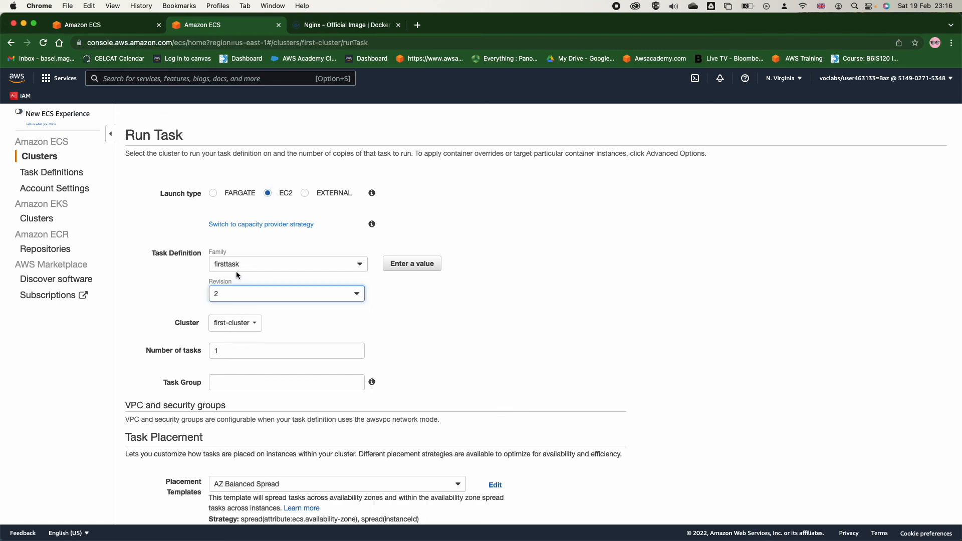
{"action": "scroll", "coordinate": [280, 389], "scroll_direction": "down", "scroll_amount": 10}
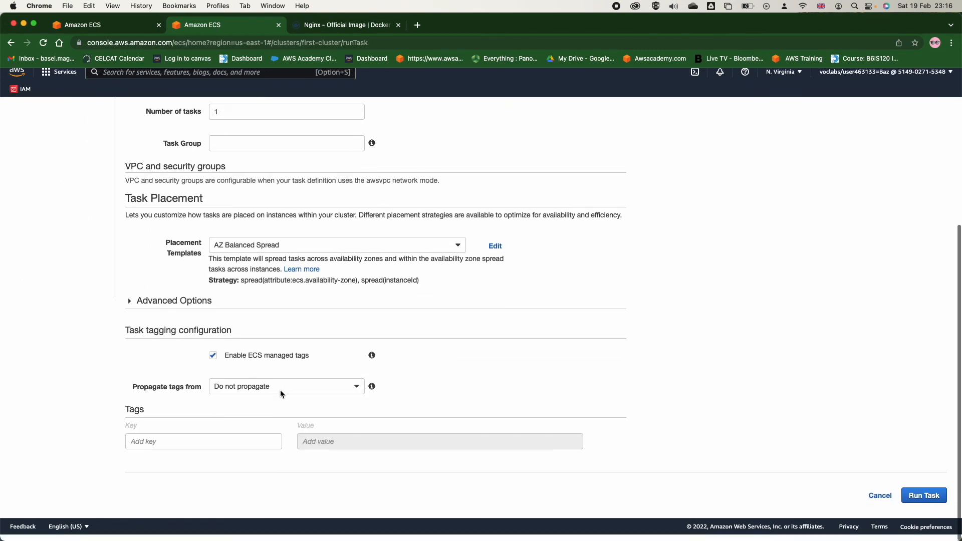
{"action": "left_click", "coordinate": [916, 500]}
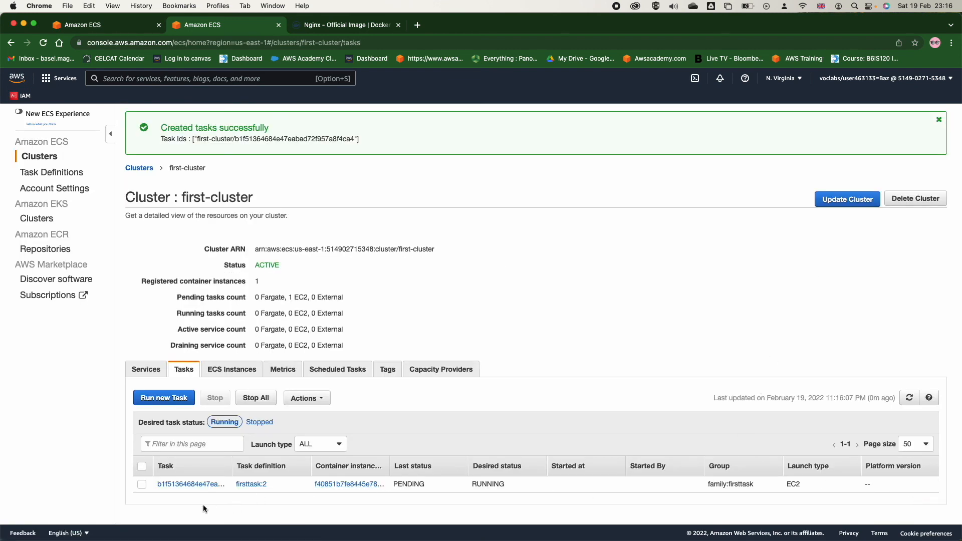
Expand the nginx container in the EC2 task's details and open its external link on port 80
{"action": "left_click", "coordinate": [187, 484]}
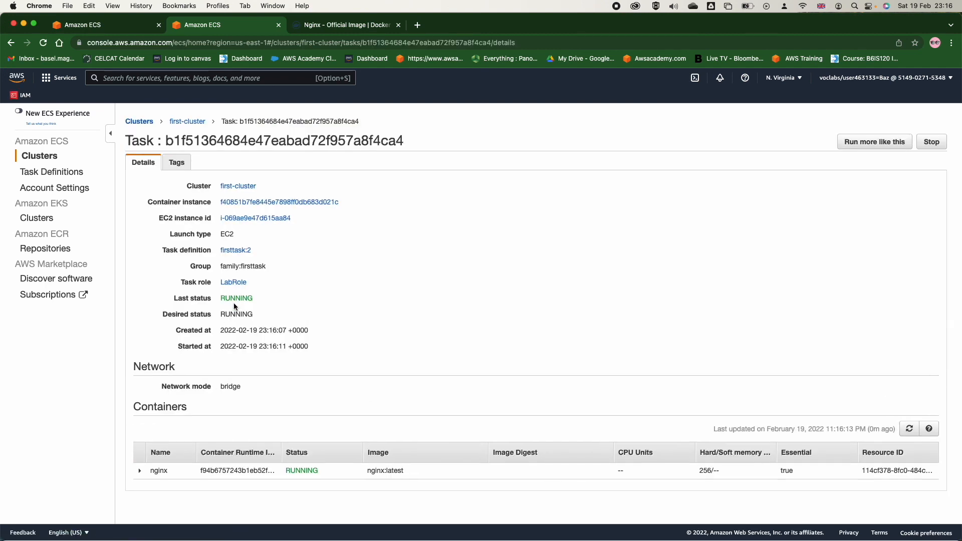
{"action": "left_click", "coordinate": [140, 474]}
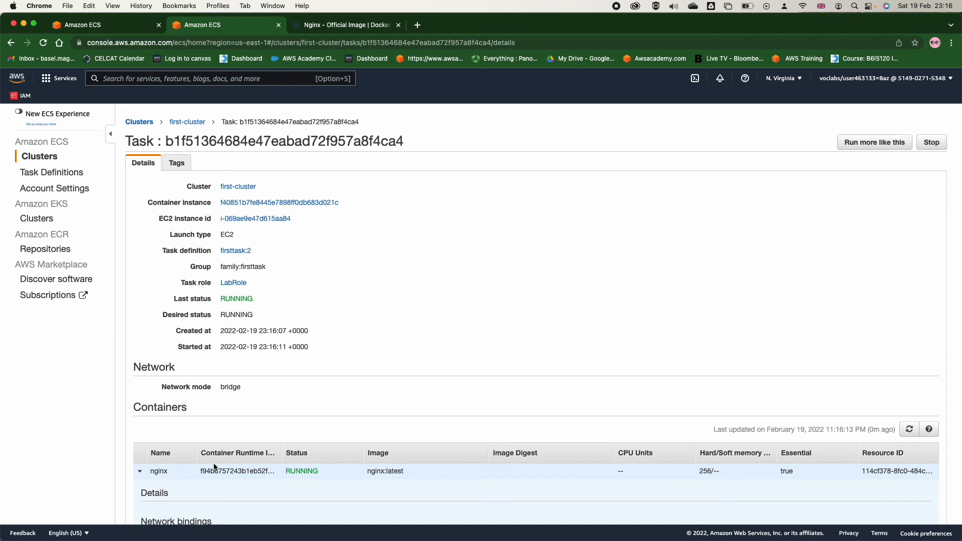
{"action": "scroll", "coordinate": [213, 463], "scroll_direction": "down", "scroll_amount": 5}
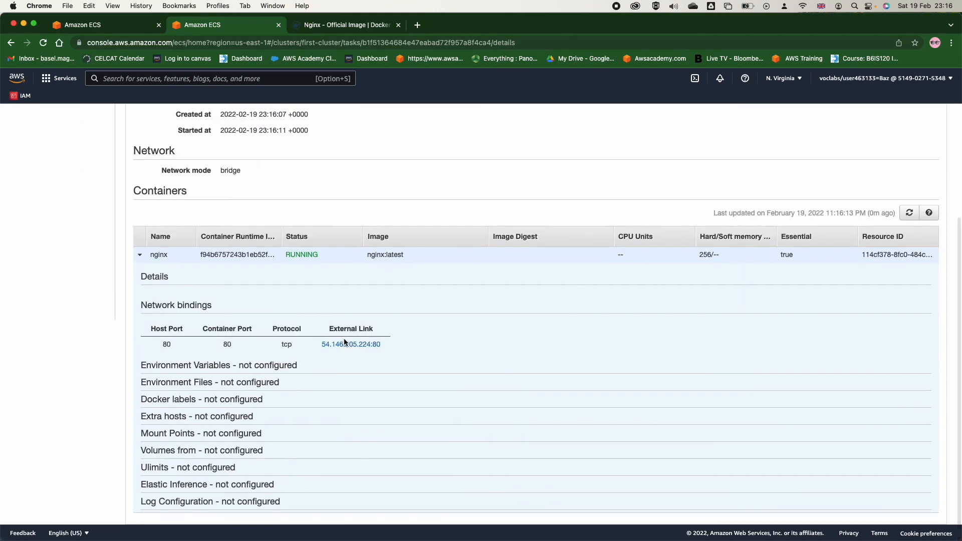
{"action": "left_click", "coordinate": [344, 343]}
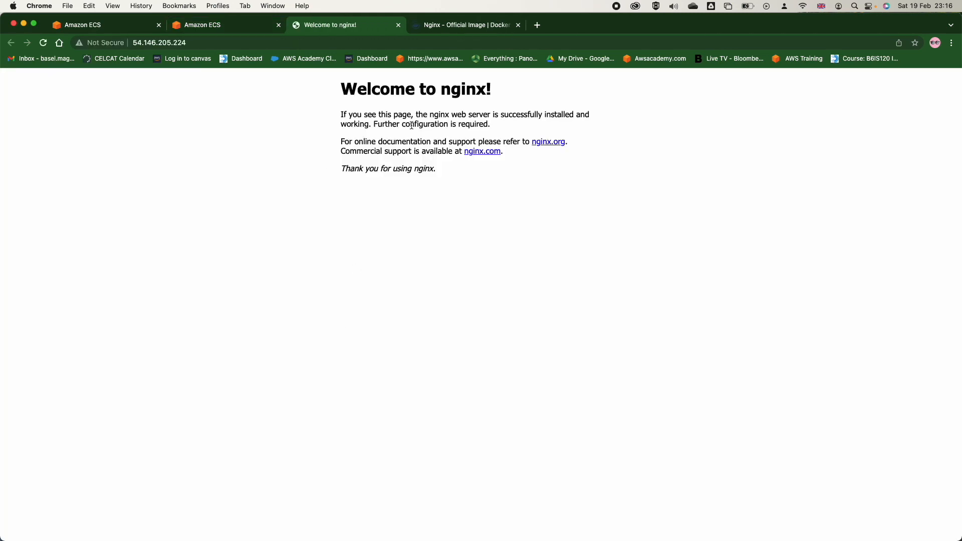
Open the Fargate task in the default cluster and select its public IP address
{"action": "left_click", "coordinate": [170, 20]}
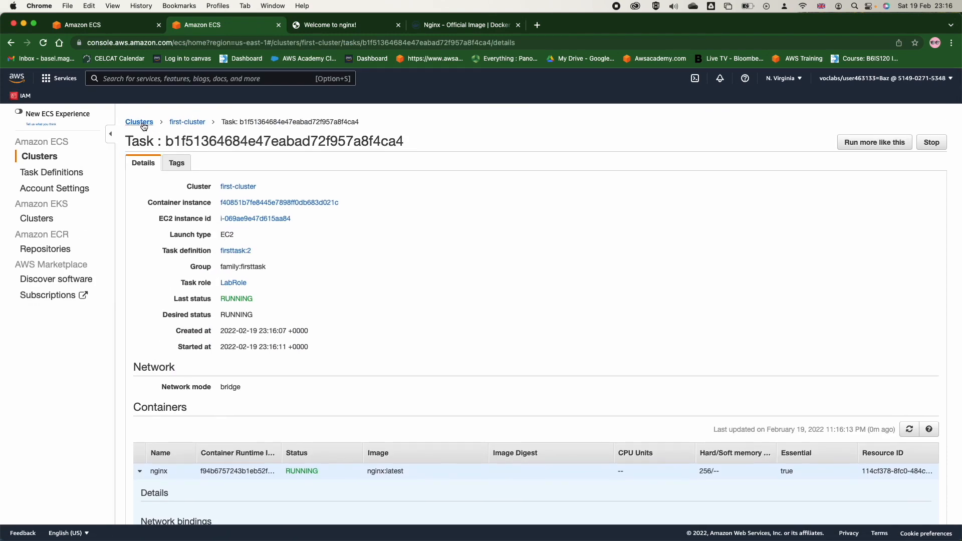
{"action": "left_click", "coordinate": [140, 123]}
{"action": "scroll", "coordinate": [142, 263], "scroll_direction": "down", "scroll_amount": 5}
{"action": "left_click", "coordinate": [143, 283]}
{"action": "left_click", "coordinate": [184, 318]}
{"action": "left_click", "coordinate": [193, 433]}
{"action": "scroll", "coordinate": [250, 415], "scroll_direction": "down", "scroll_amount": 2}
{"action": "left_click_drag", "start_coordinate": [221, 404], "coordinate": [292, 403]}
{"action": "left_click", "coordinate": [438, 31]}
{"action": "left_click", "coordinate": [330, 25]}
{"action": "left_click", "coordinate": [225, 25]}
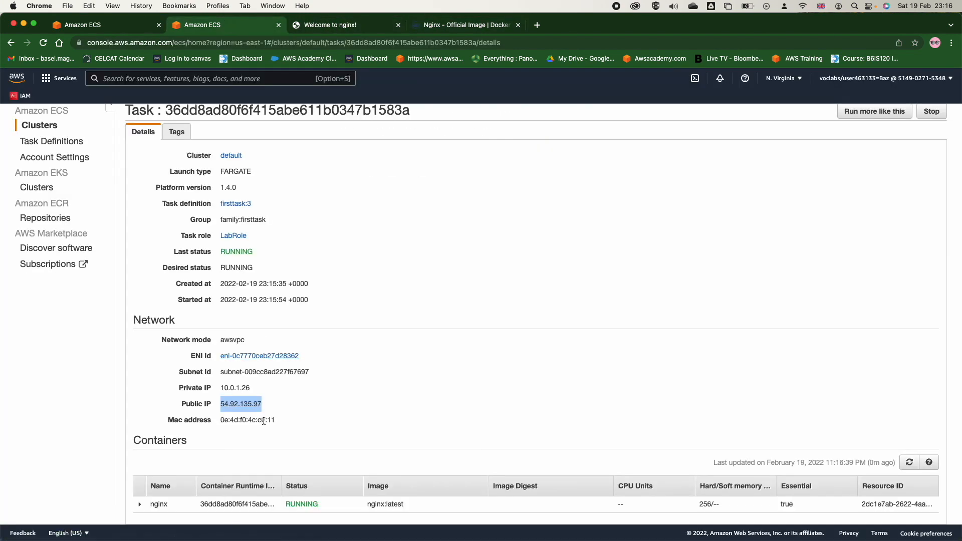